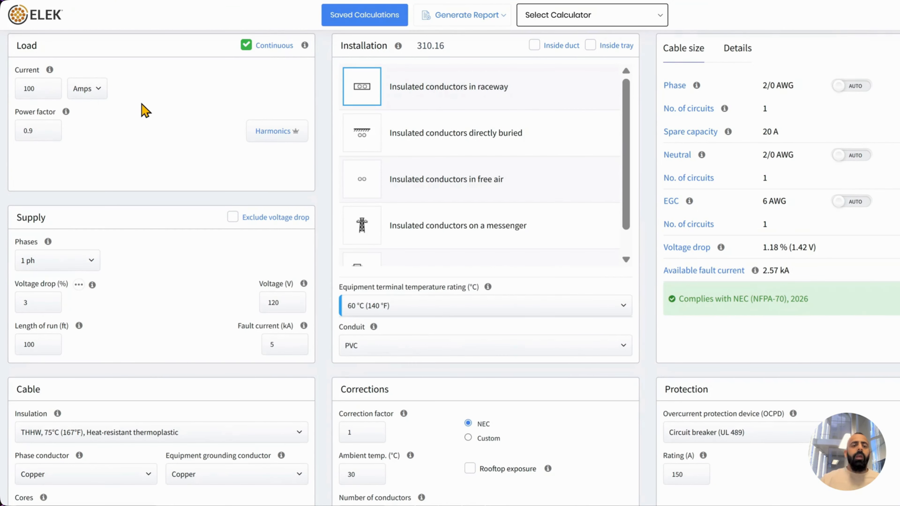
Untick Continuous so the 100 A load is treated as non-continuous
{"action": "left_click", "coordinate": [245, 46]}
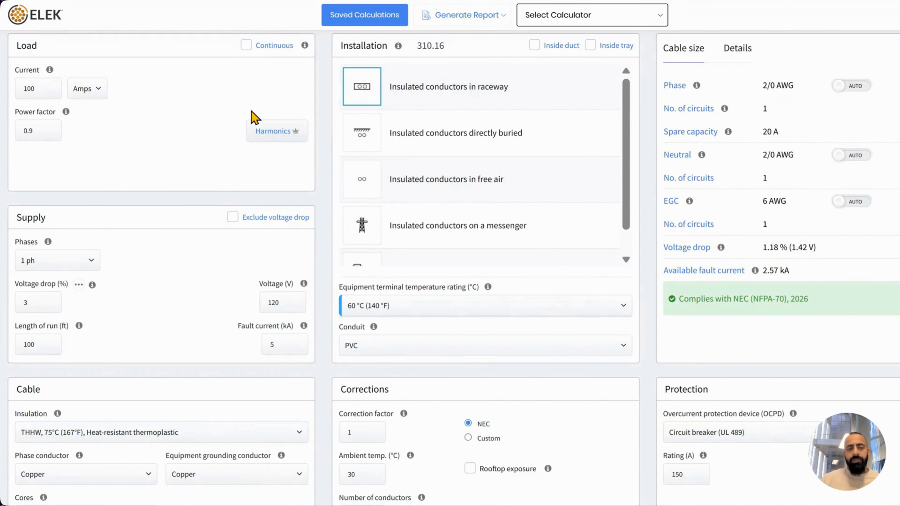
Apply 5 A 2nd-harmonic and 25 A 3rd-harmonic currents, resizing to 1 AWG with a 110 A breaker
{"action": "left_click", "coordinate": [262, 139]}
{"action": "left_click", "coordinate": [533, 223]}
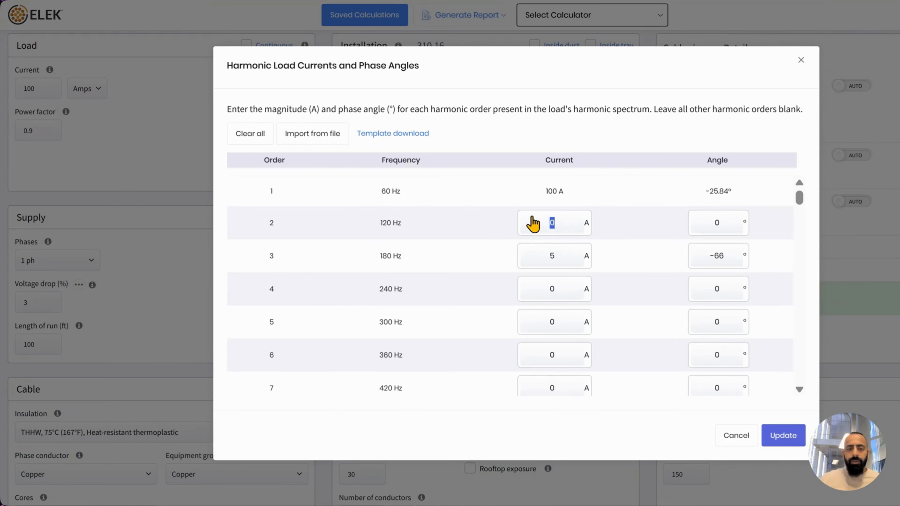
{"action": "left_click", "coordinate": [548, 259]}
{"action": "type", "text": "2"}
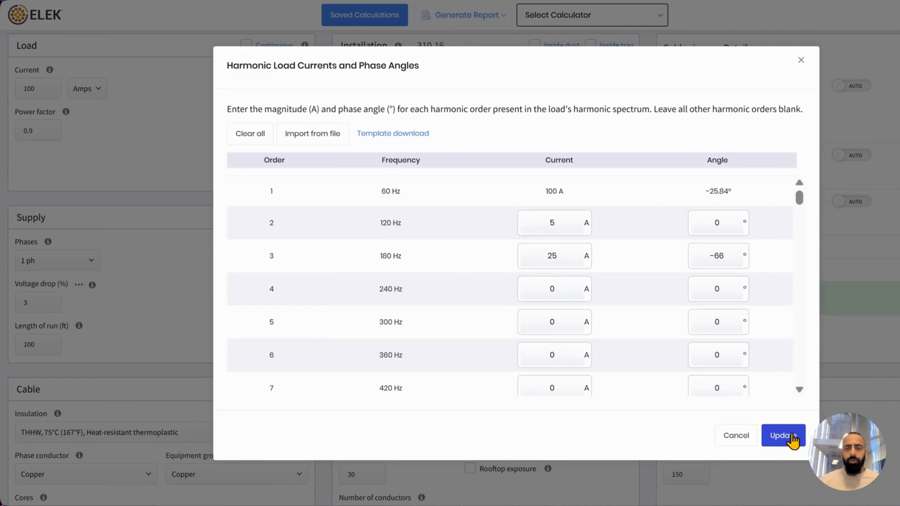
{"action": "left_click", "coordinate": [783, 436]}
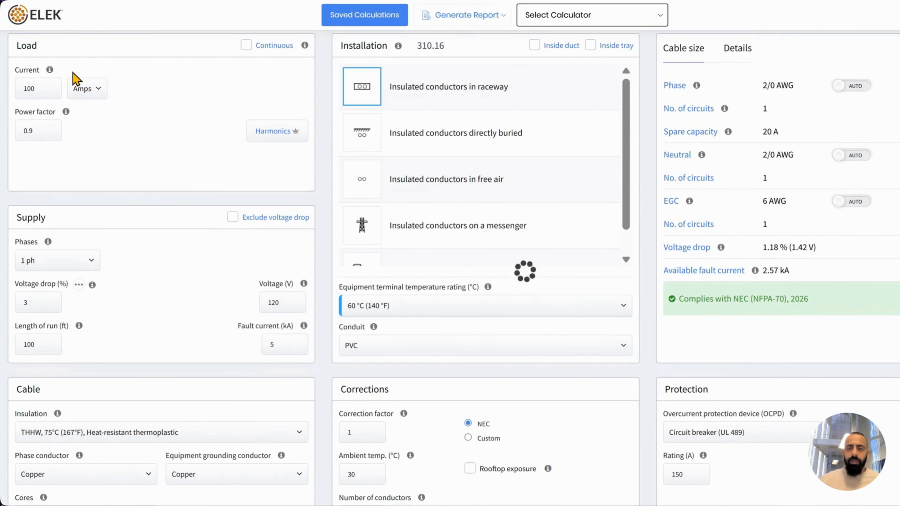
{"action": "left_click", "coordinate": [726, 55]}
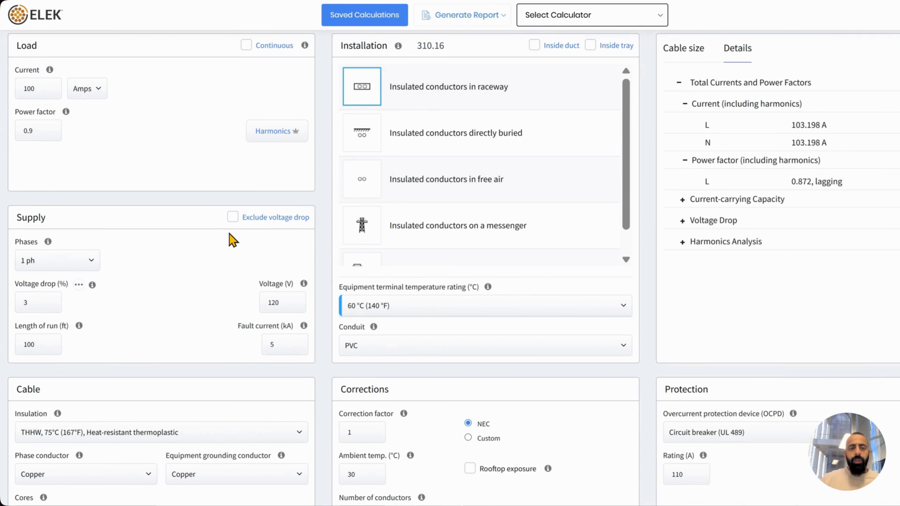
{"action": "left_click", "coordinate": [233, 220]}
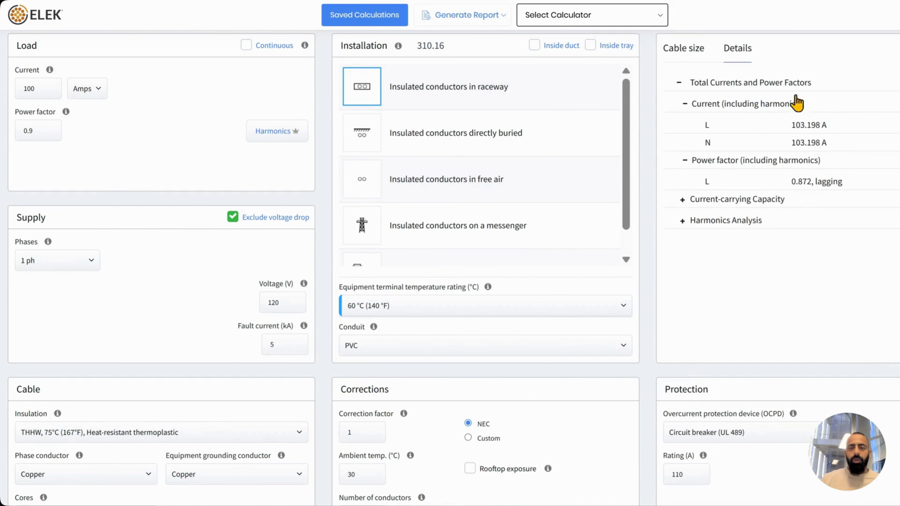
{"action": "left_click", "coordinate": [683, 50]}
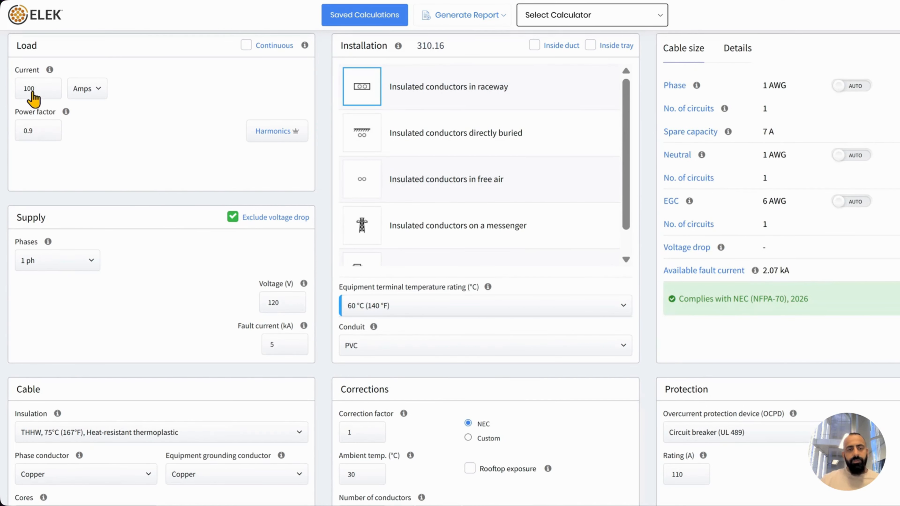
{"action": "left_click", "coordinate": [233, 217]}
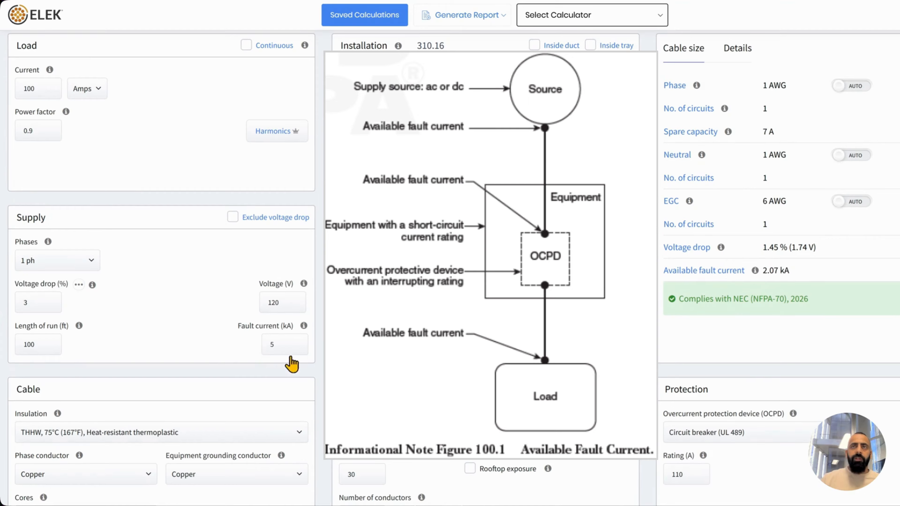
{"action": "mouse_move", "coordinate": [754, 272]}
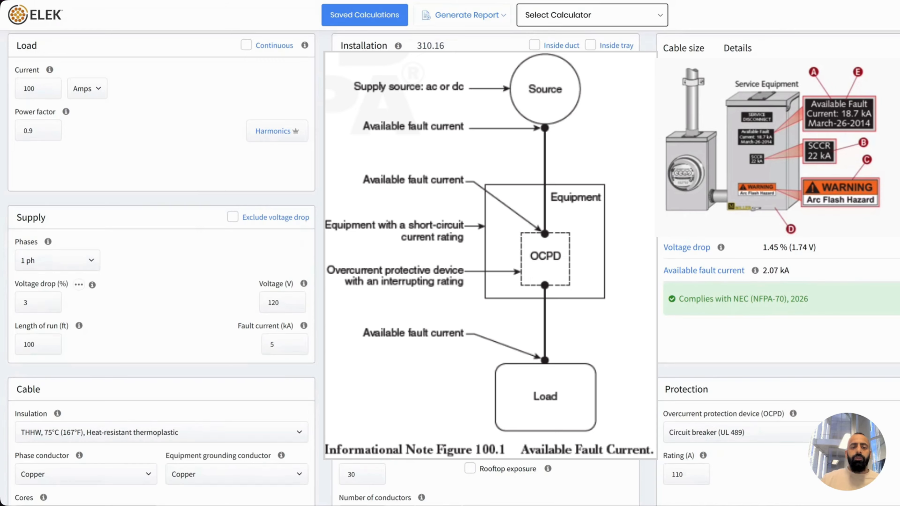
{"action": "mouse_move", "coordinate": [306, 329]}
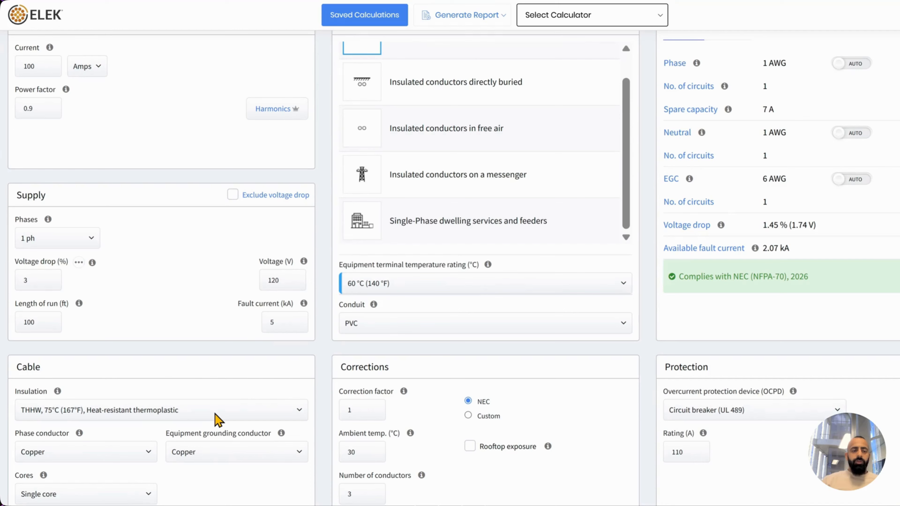
{"action": "left_click", "coordinate": [213, 412]}
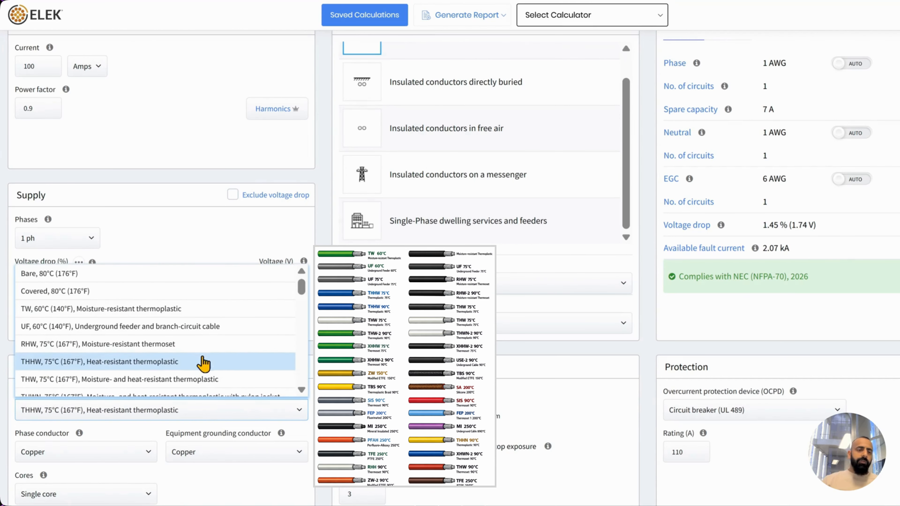
{"action": "scroll", "coordinate": [205, 369], "scroll_direction": "down", "scroll_amount": 3}
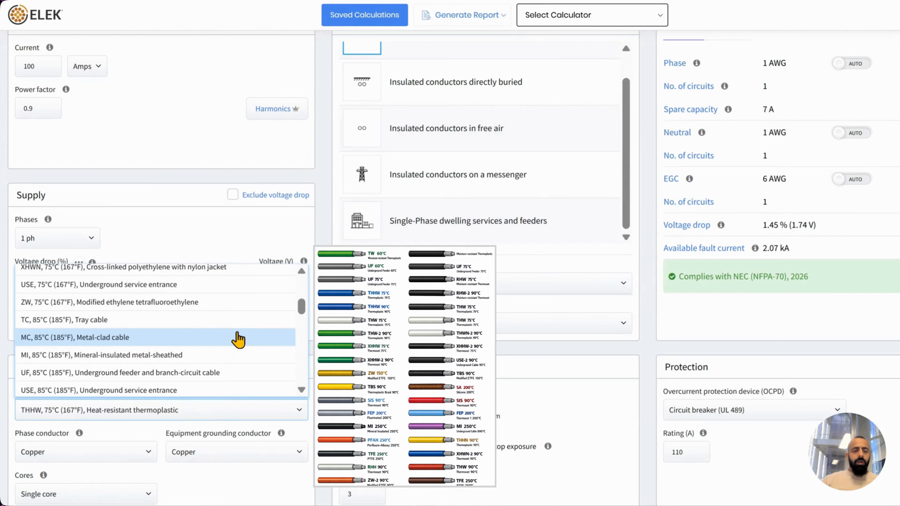
{"action": "scroll", "coordinate": [189, 345], "scroll_direction": "up", "scroll_amount": 3}
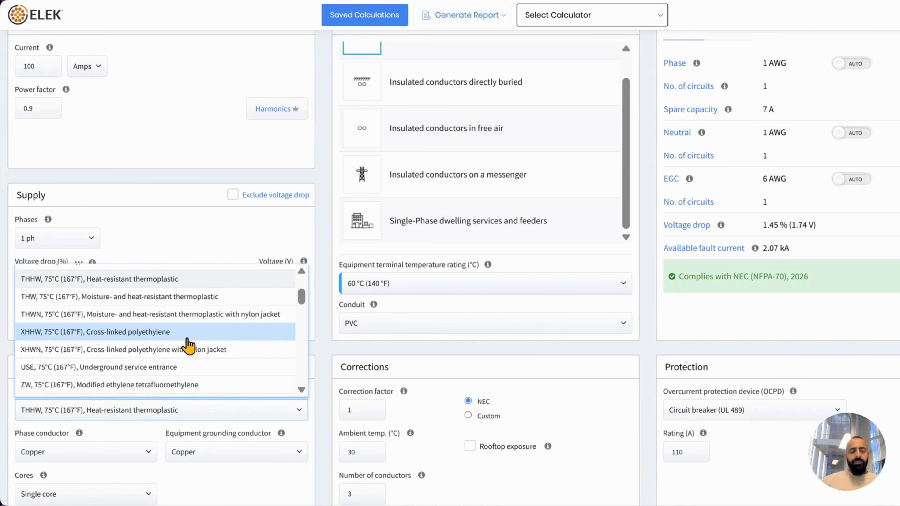
{"action": "scroll", "coordinate": [189, 346], "scroll_direction": "up", "scroll_amount": 3}
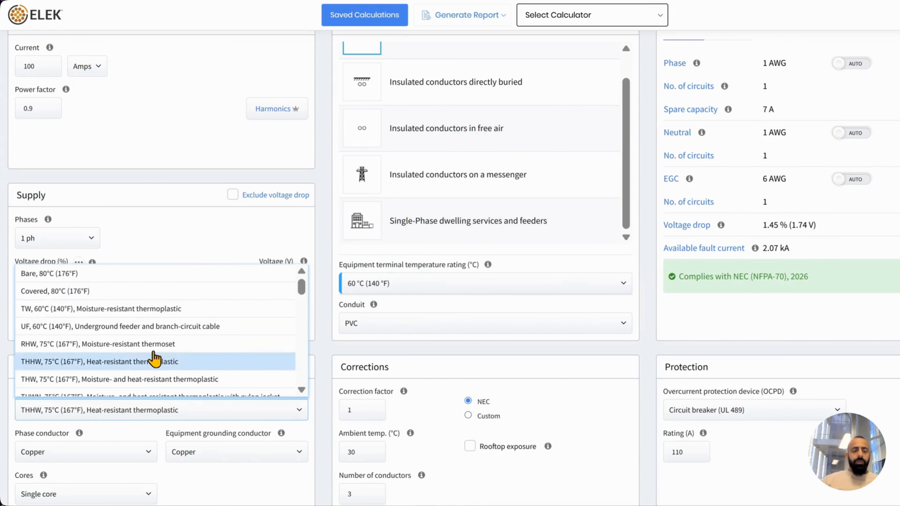
{"action": "left_click", "coordinate": [187, 242]}
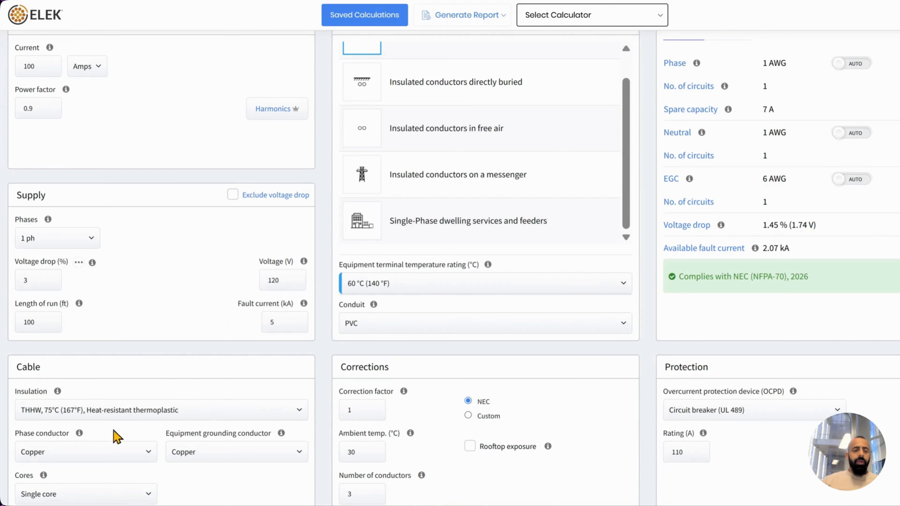
{"action": "left_click", "coordinate": [111, 452]}
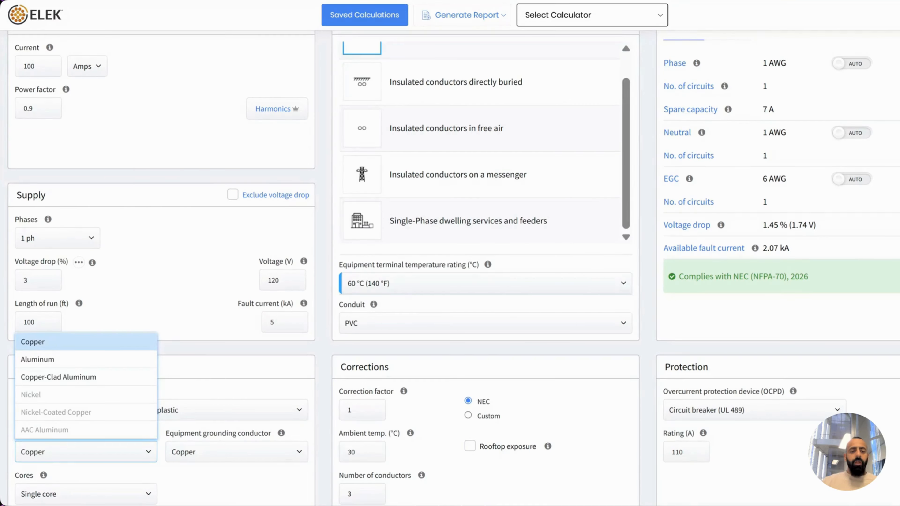
{"action": "left_click", "coordinate": [136, 458]}
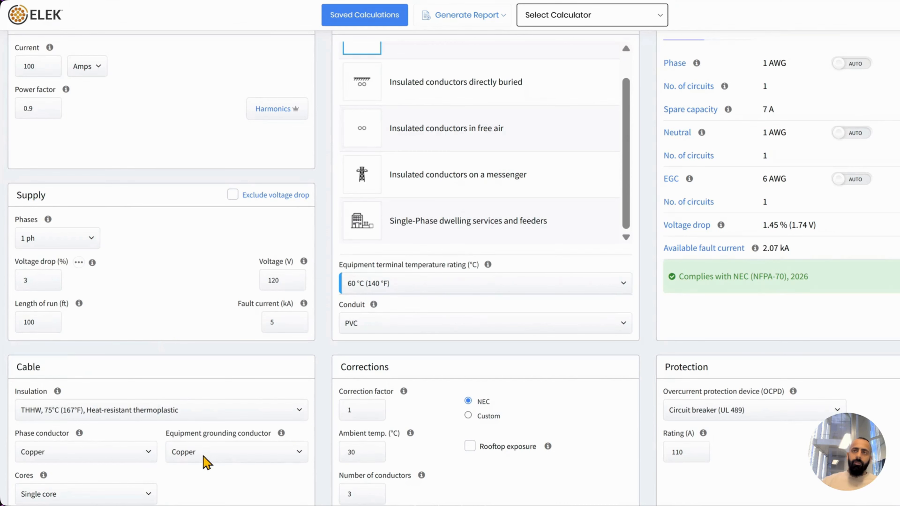
{"action": "left_click", "coordinate": [218, 456]}
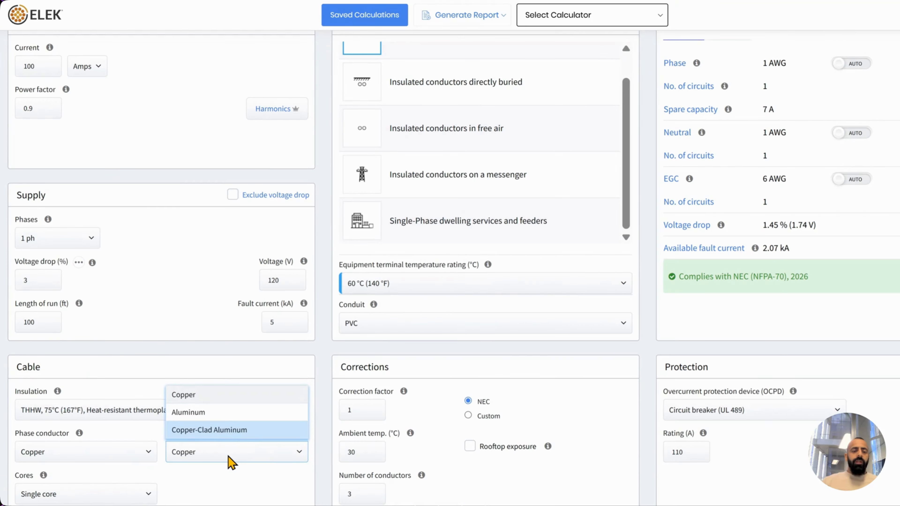
{"action": "left_click", "coordinate": [219, 468]}
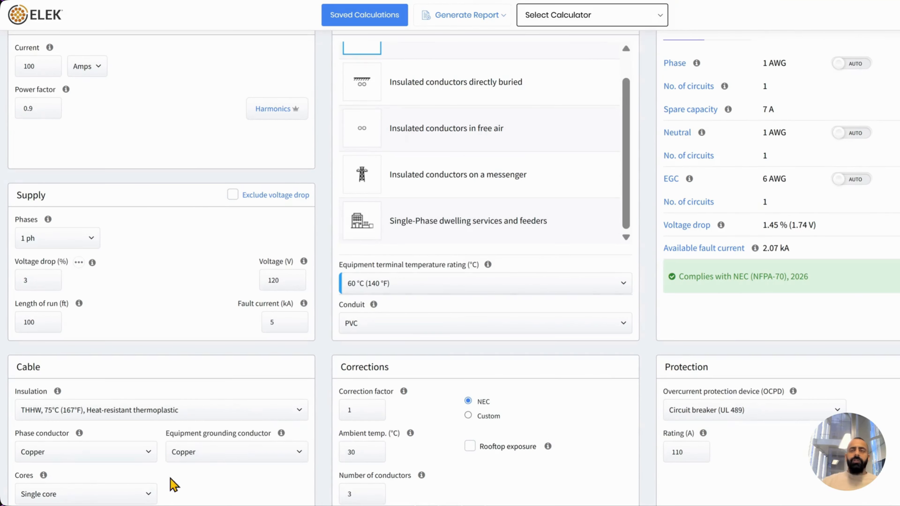
{"action": "left_click", "coordinate": [141, 494]}
{"action": "left_click", "coordinate": [142, 493]}
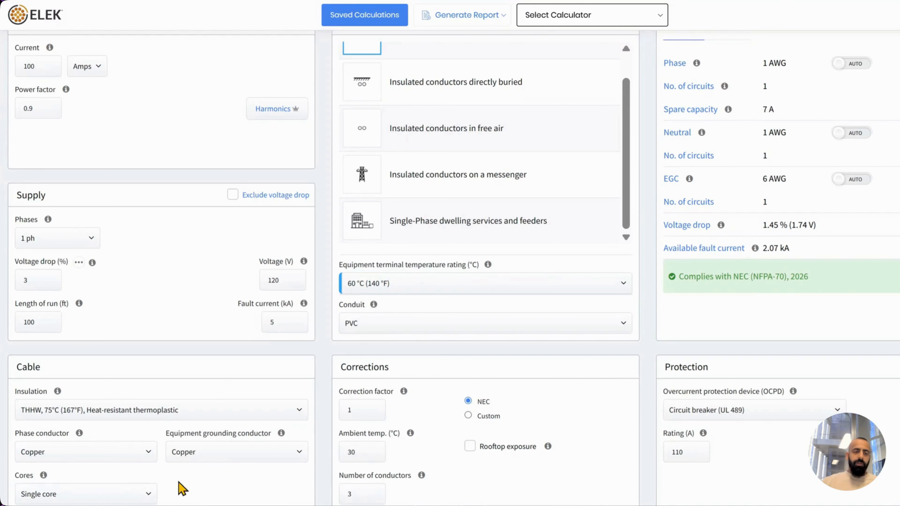
{"action": "scroll", "coordinate": [210, 483], "scroll_direction": "up", "scroll_amount": 1}
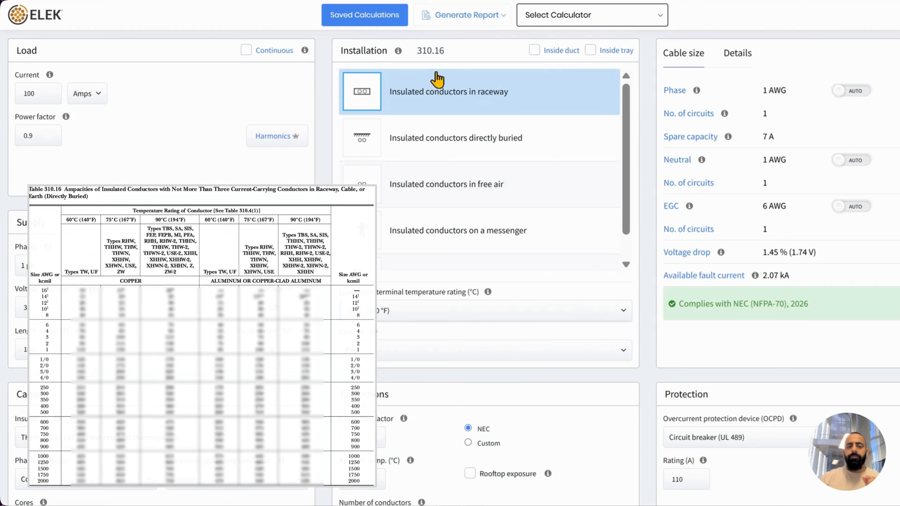
{"action": "left_click_drag", "start_coordinate": [417, 52], "coordinate": [451, 56]}
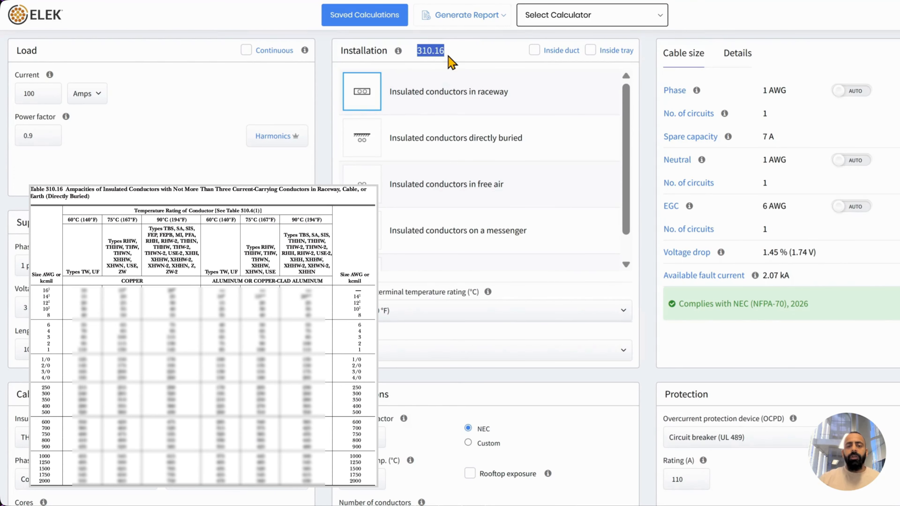
{"action": "left_click", "coordinate": [496, 228]}
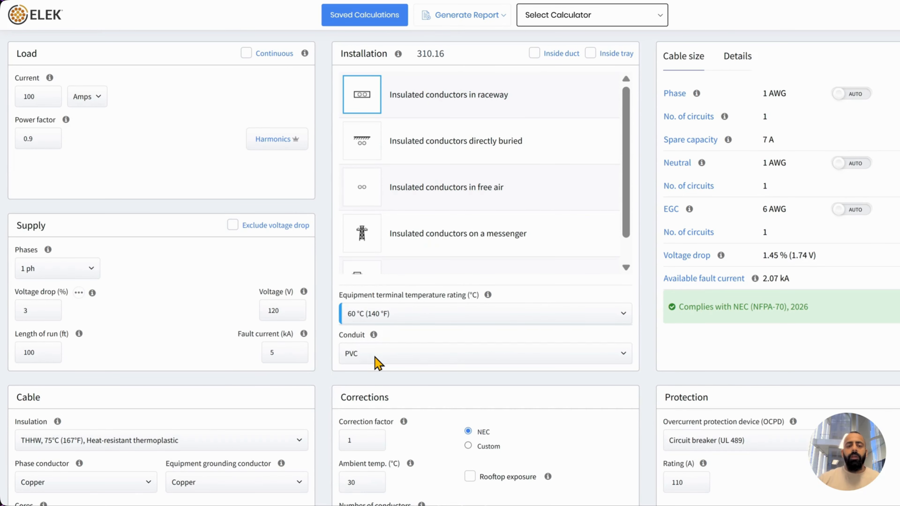
Keep PVC as the conduit material and bring up the detailed calculation breakdown
{"action": "left_click", "coordinate": [375, 357]}
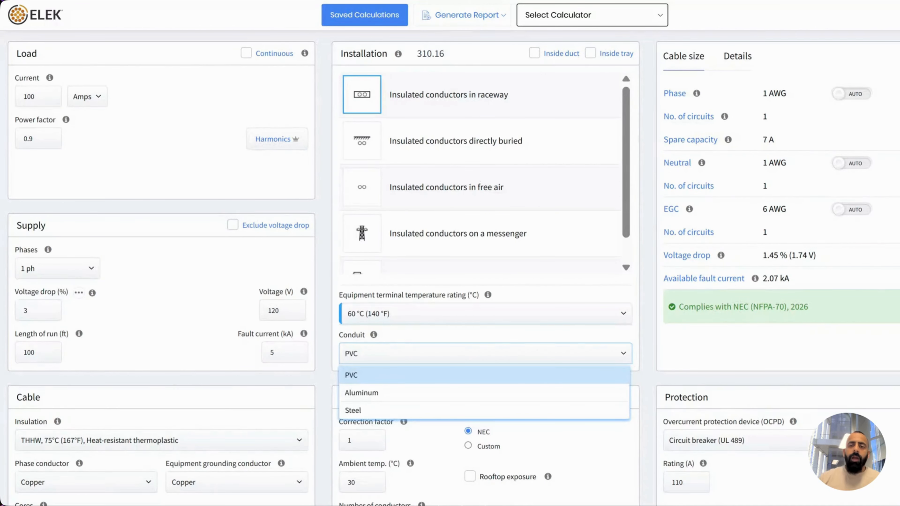
{"action": "left_click", "coordinate": [372, 376]}
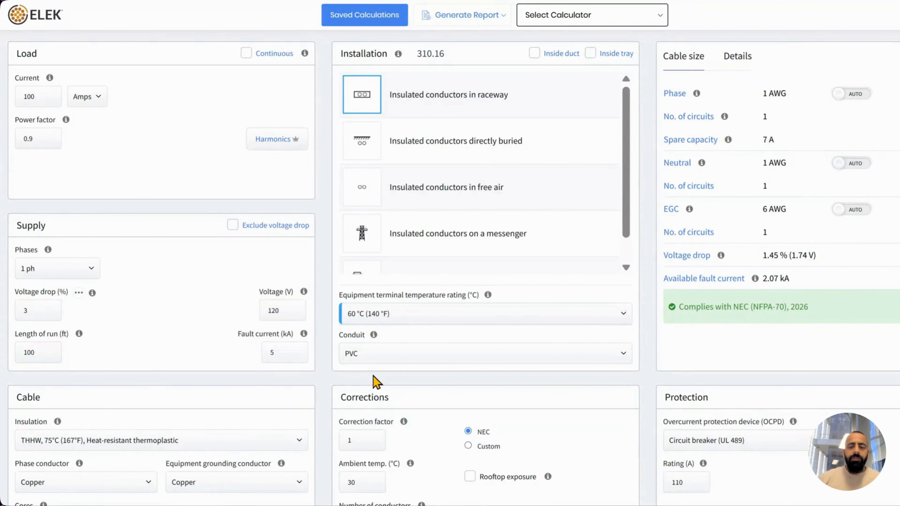
{"action": "left_click", "coordinate": [746, 63]}
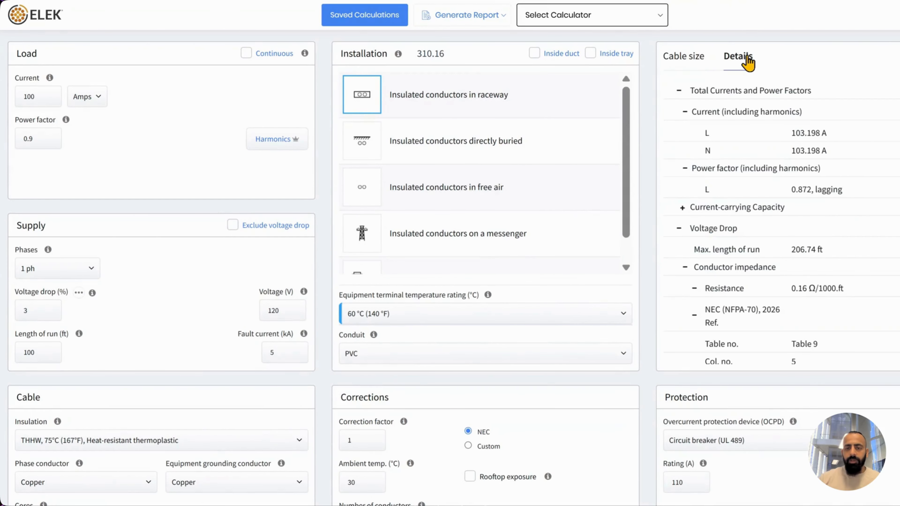
Review the voltage drop and reactance reference details, then return to the cable size summary
{"action": "left_click", "coordinate": [678, 228]}
{"action": "left_click", "coordinate": [678, 91]}
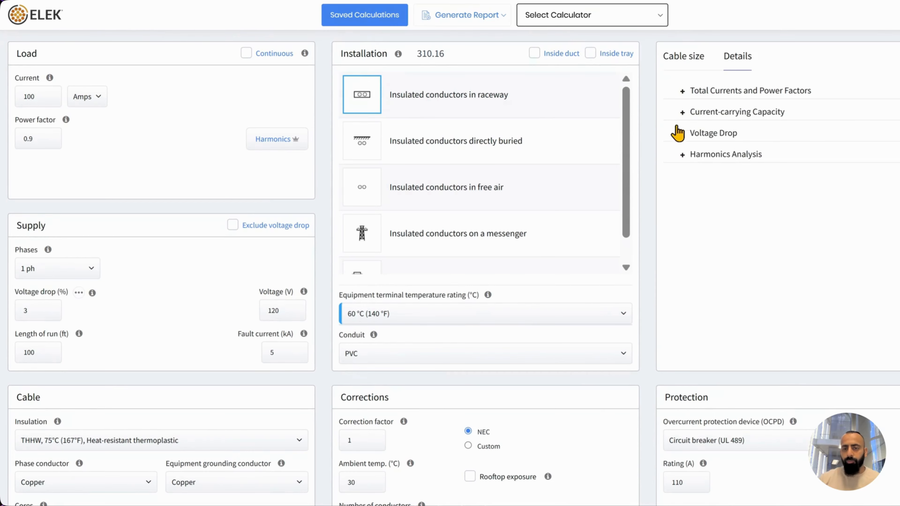
{"action": "left_click", "coordinate": [683, 136]}
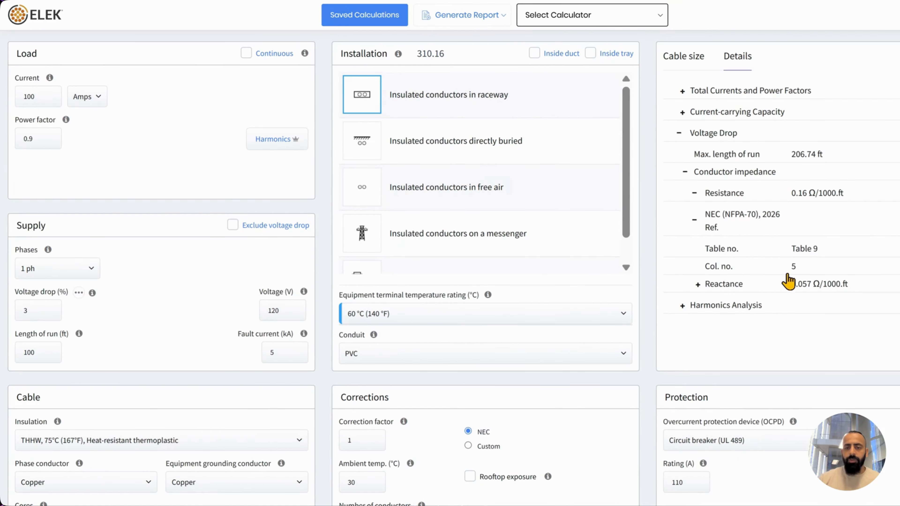
{"action": "left_click", "coordinate": [698, 285]}
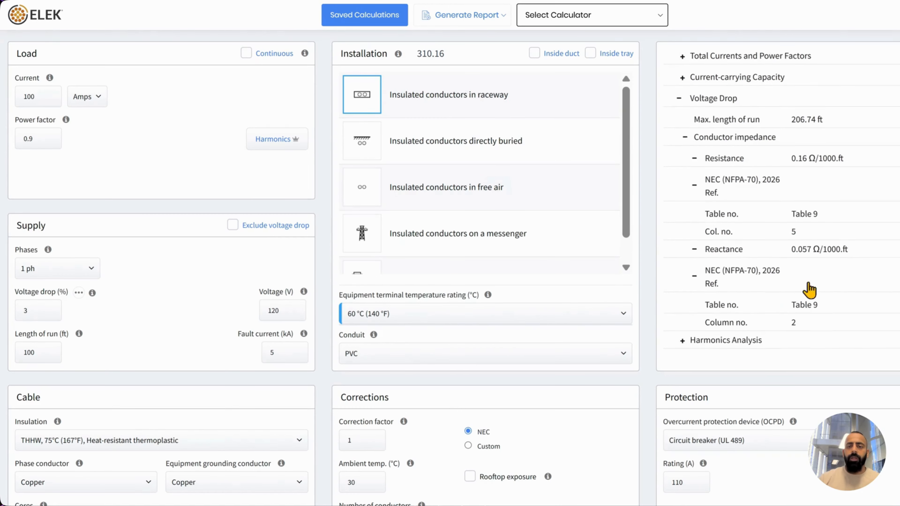
{"action": "left_click", "coordinate": [703, 61]}
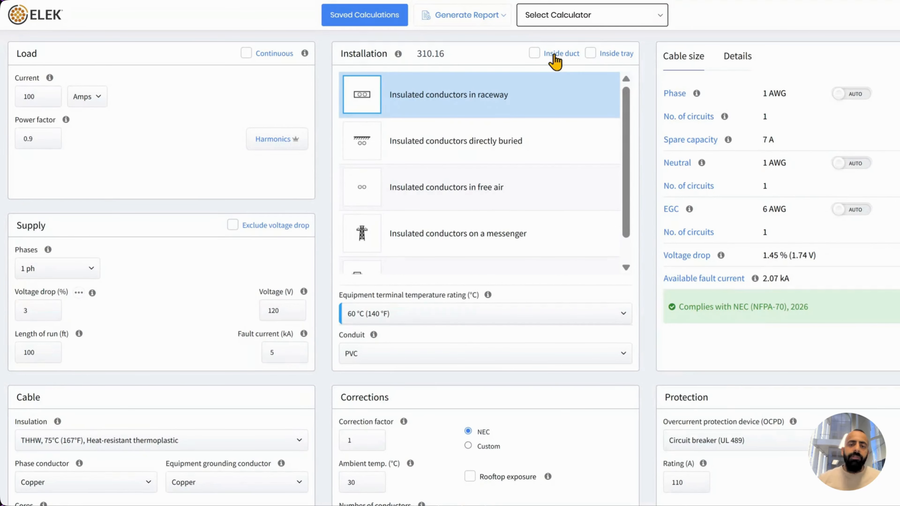
{"action": "left_click", "coordinate": [535, 54]}
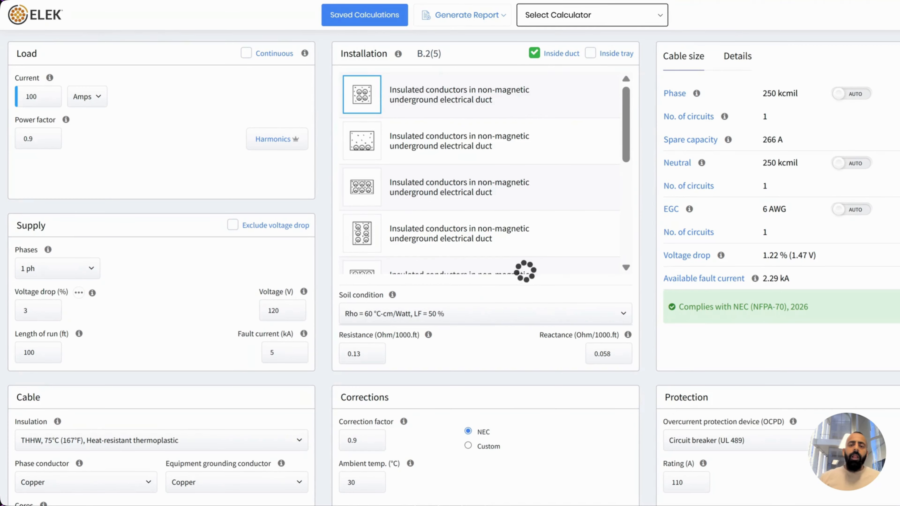
{"action": "left_click", "coordinate": [535, 54]}
{"action": "left_click", "coordinate": [590, 53]}
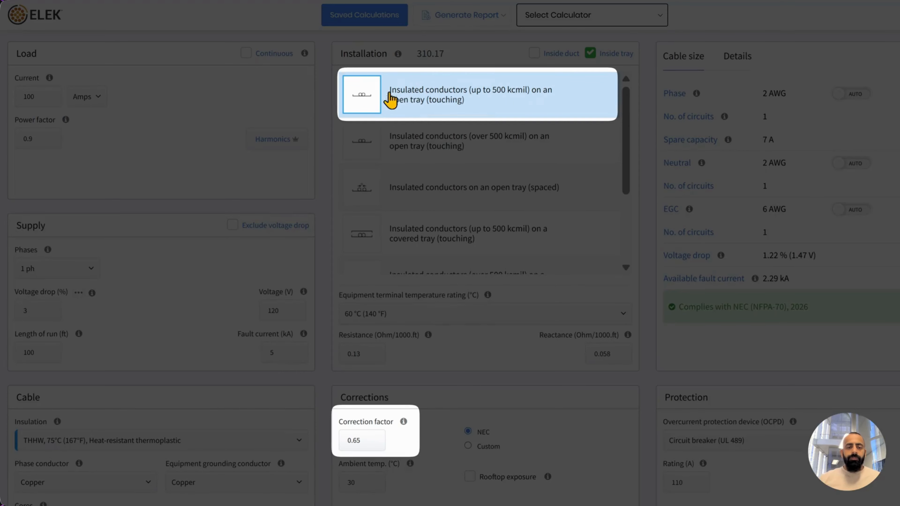
{"action": "left_click_drag", "start_coordinate": [361, 446], "coordinate": [348, 446]}
{"action": "left_click", "coordinate": [406, 434]}
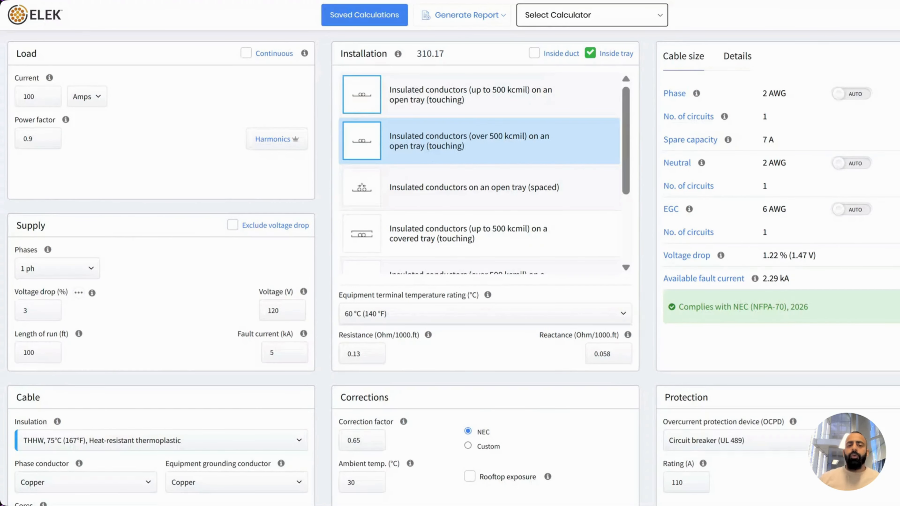
{"action": "left_click", "coordinate": [454, 145]}
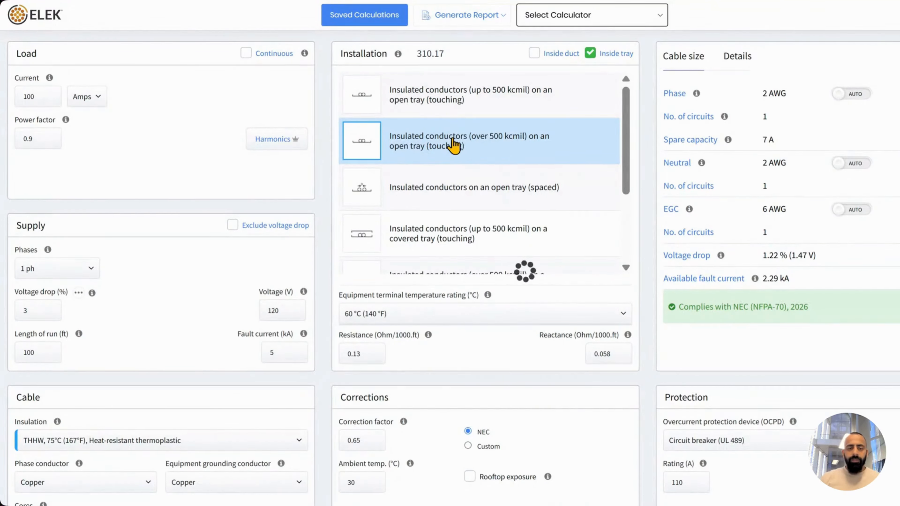
{"action": "double_click", "coordinate": [352, 443]}
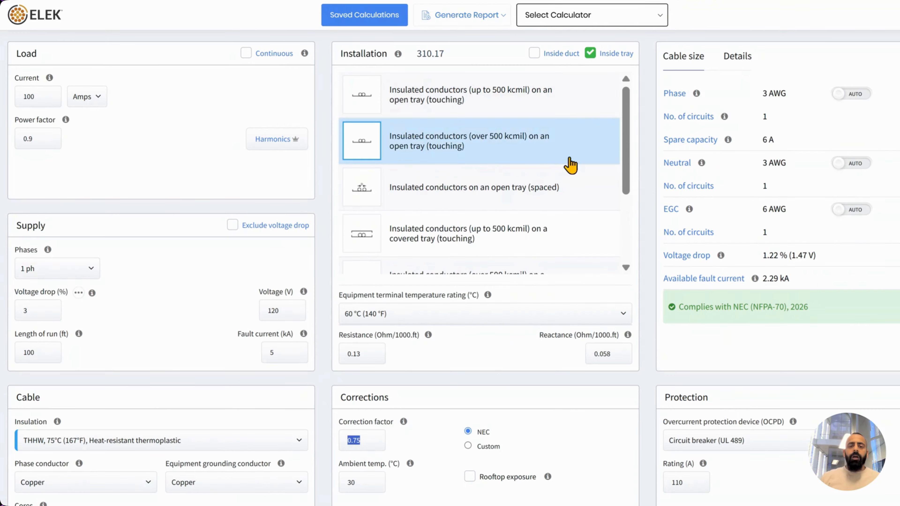
{"action": "left_click", "coordinate": [596, 94]}
{"action": "left_click", "coordinate": [421, 160]}
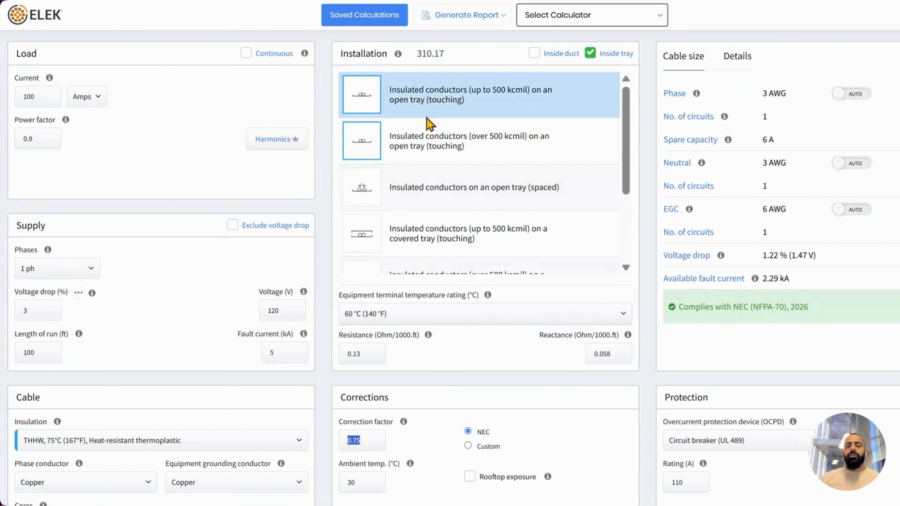
{"action": "left_click", "coordinate": [440, 175]}
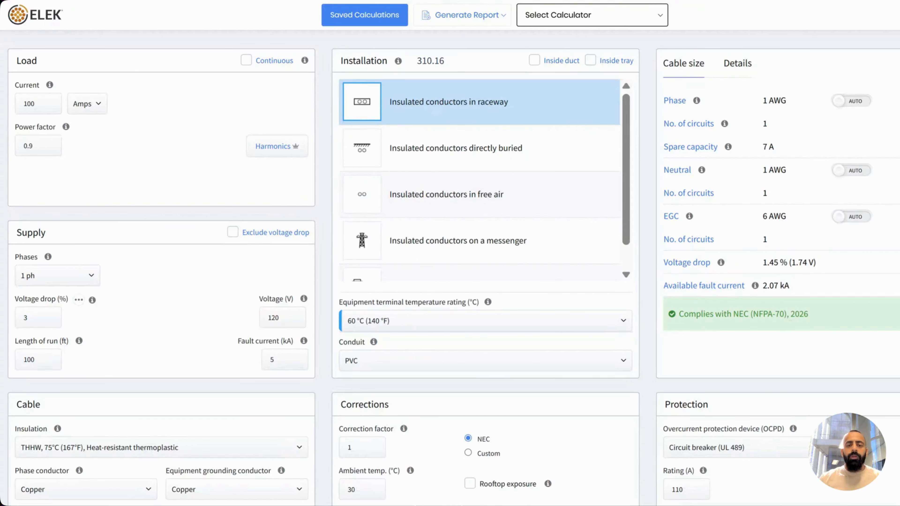
Set the installation to insulated conductors in underground electrical duct (B.2(7)), giving 3 AWG at factor 0.9
{"action": "left_click", "coordinate": [528, 158]}
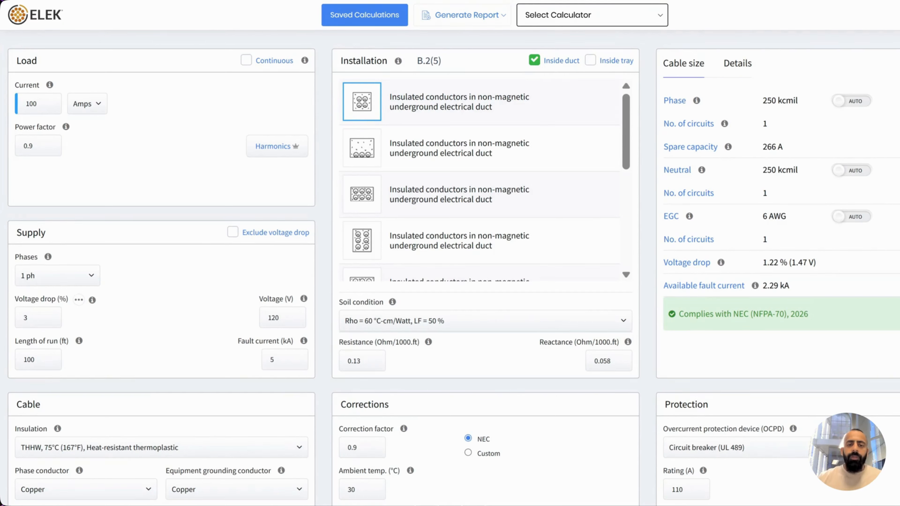
{"action": "scroll", "coordinate": [504, 114], "scroll_direction": "down", "scroll_amount": 2}
{"action": "left_click", "coordinate": [488, 179]}
{"action": "scroll", "coordinate": [487, 185], "scroll_direction": "down", "scroll_amount": 2}
{"action": "left_click", "coordinate": [474, 188]}
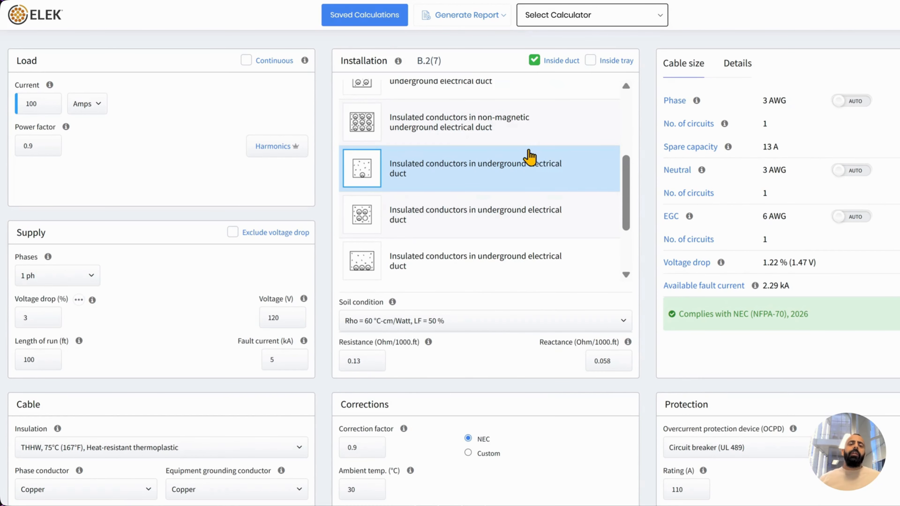
{"action": "scroll", "coordinate": [529, 160], "scroll_direction": "up", "scroll_amount": 6}
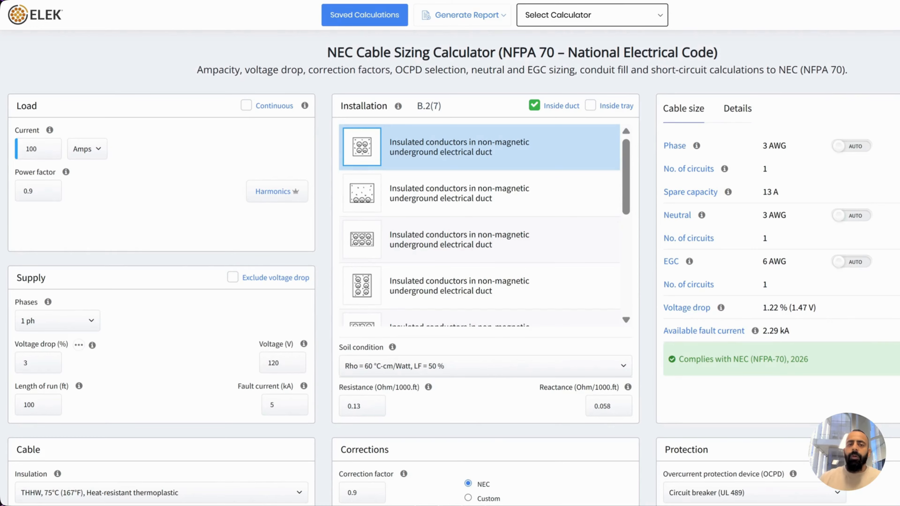
Open the calculation's Info notes
{"action": "left_click", "coordinate": [896, 358]}
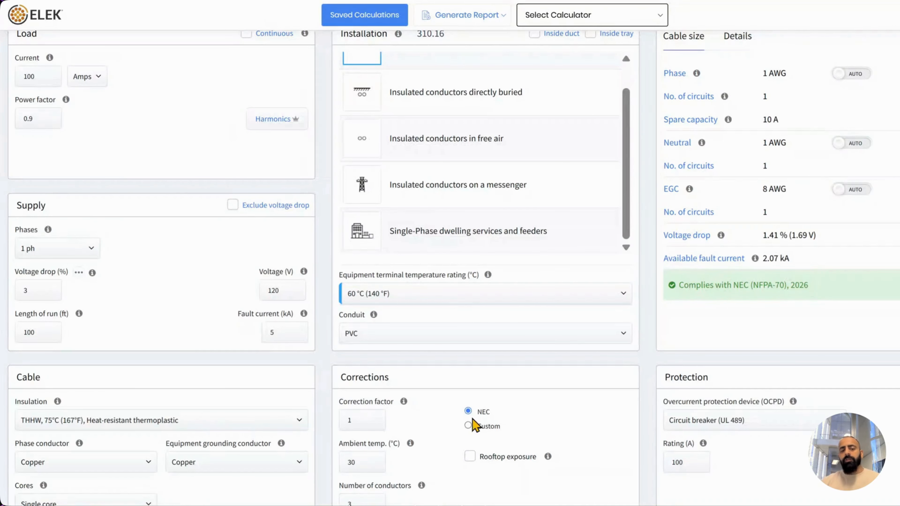
{"action": "left_click", "coordinate": [469, 426]}
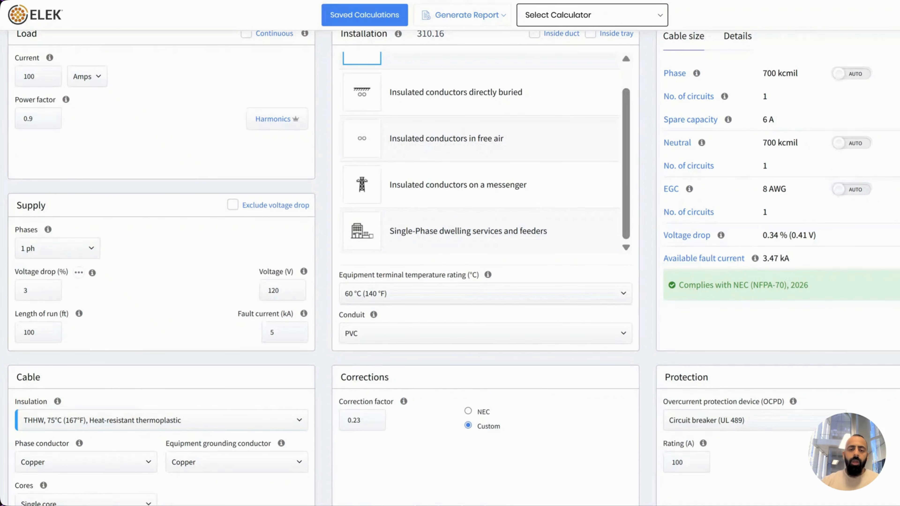
{"action": "left_click", "coordinate": [468, 412]}
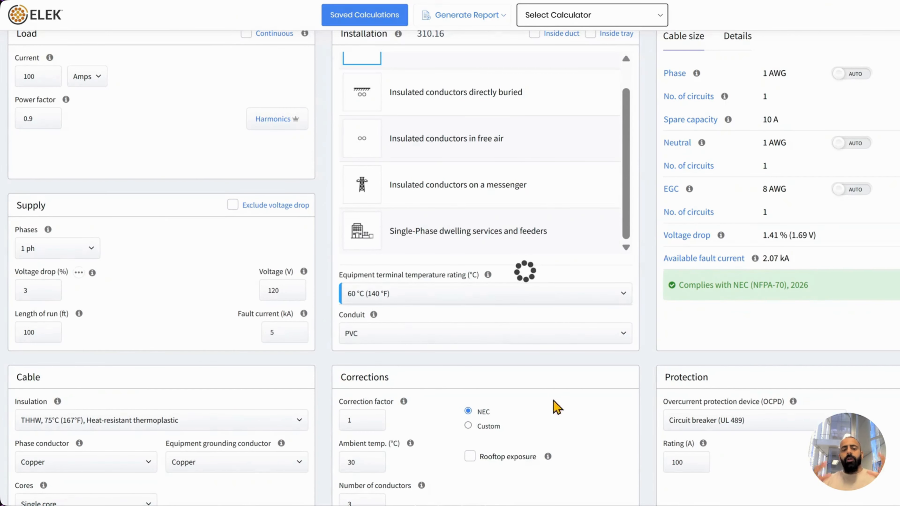
{"action": "scroll", "coordinate": [486, 334], "scroll_direction": "down", "scroll_amount": 1}
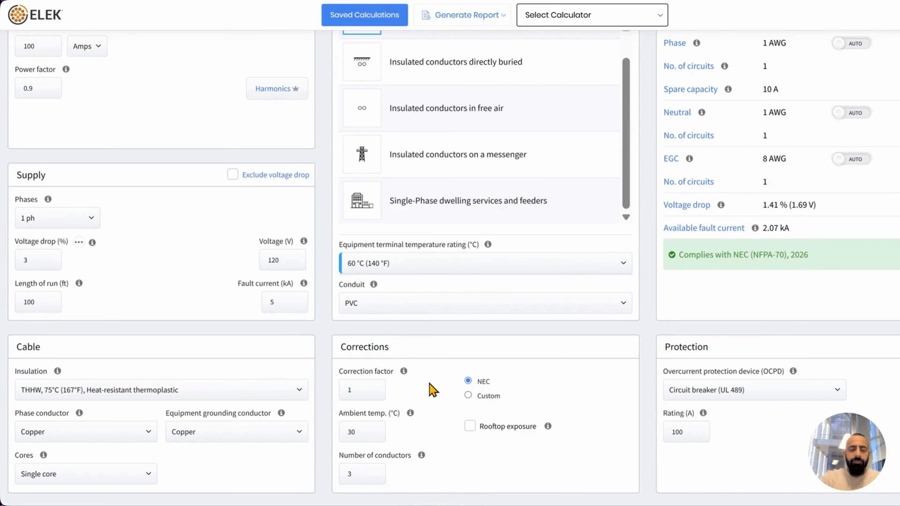
Set ambient temperature to 35 °C, dropping the correction factor to 0.94, and view the Details breakdown
{"action": "left_click", "coordinate": [369, 436]}
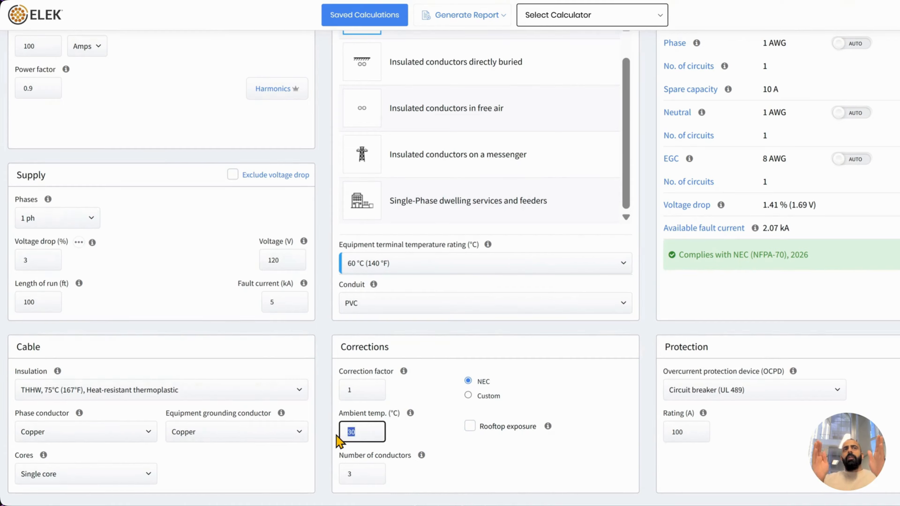
{"action": "type", "text": "35"}
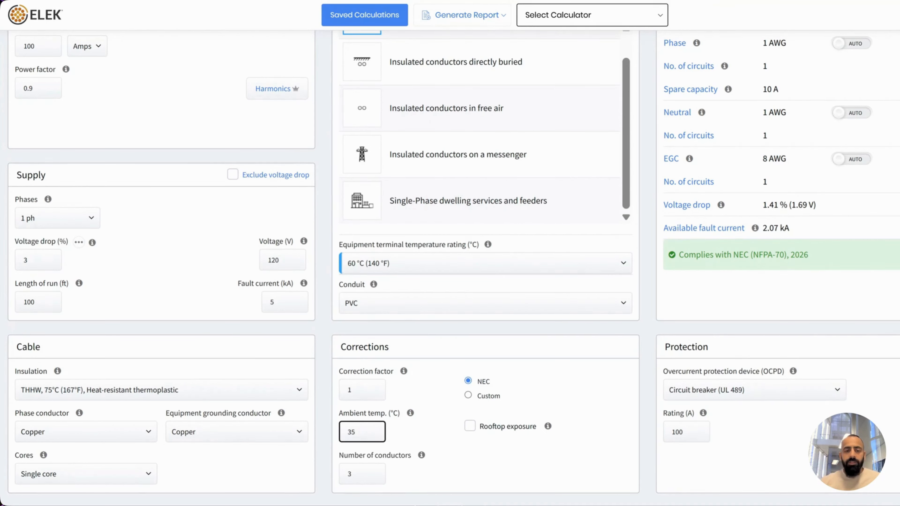
{"action": "left_click", "coordinate": [432, 431]}
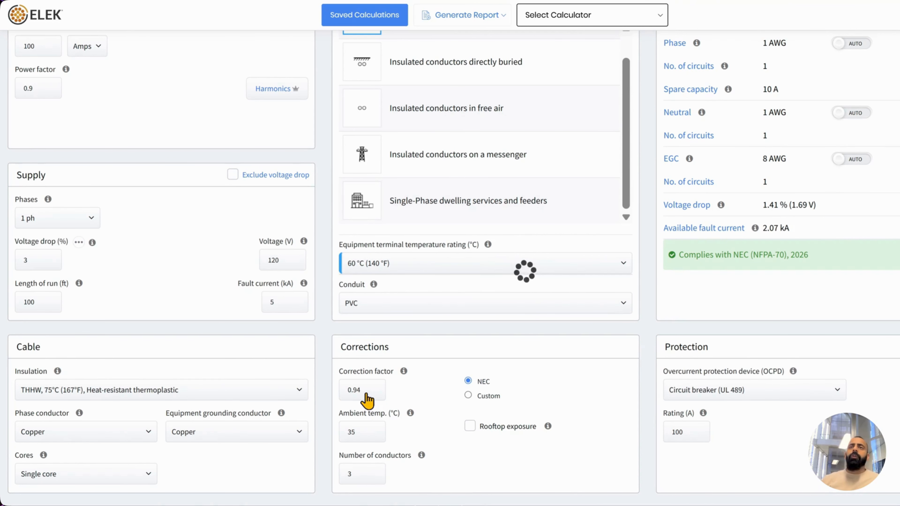
{"action": "left_click_drag", "start_coordinate": [370, 387], "coordinate": [339, 390]}
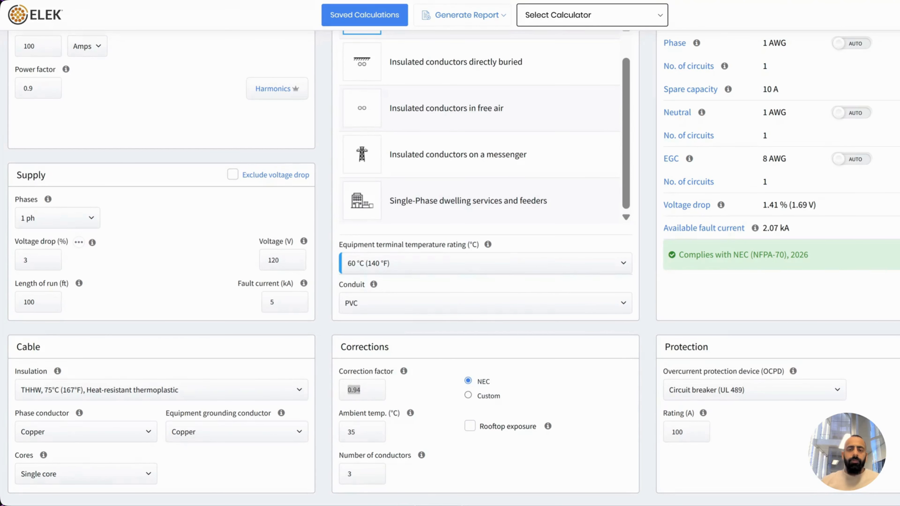
{"action": "left_click", "coordinate": [530, 385]}
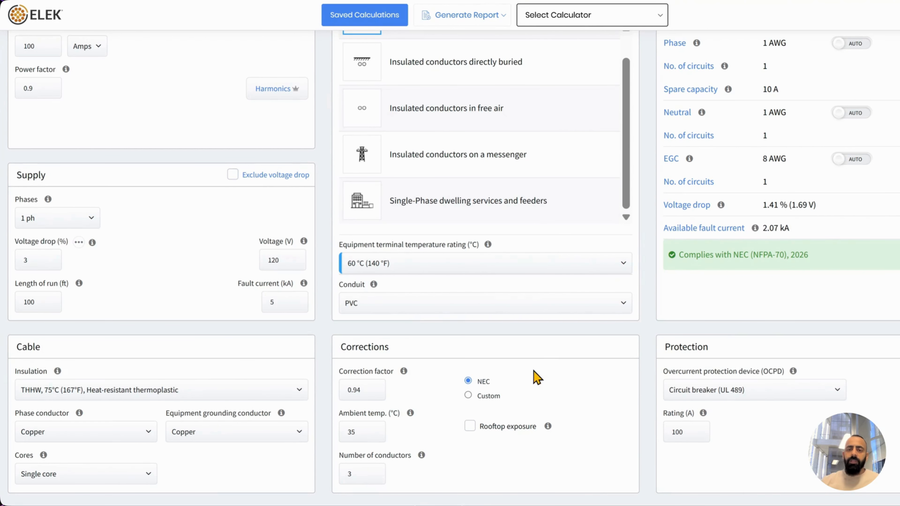
{"action": "scroll", "coordinate": [781, 209], "scroll_direction": "up", "scroll_amount": 2}
{"action": "left_click", "coordinate": [739, 91]}
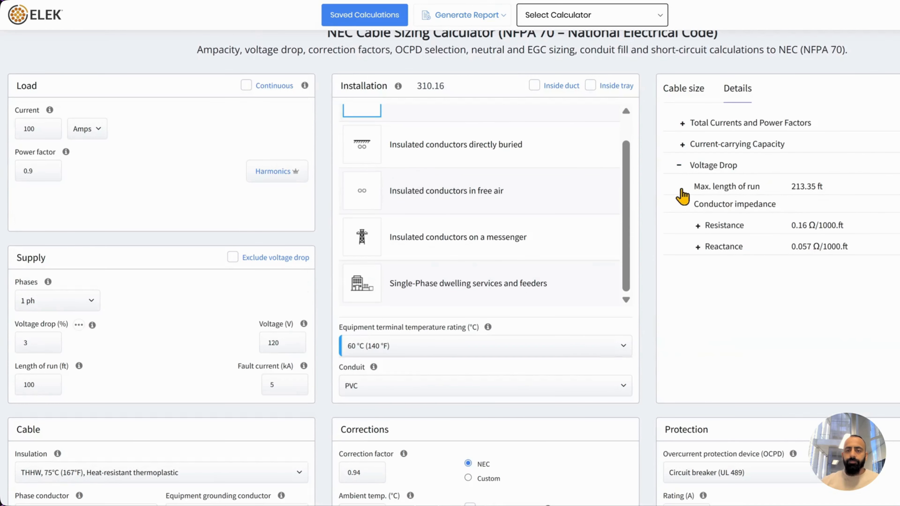
Collapse Voltage Drop and expand Current-carrying Capacity and Insulation, showing 130 A derated and tabulated ratings
{"action": "left_click", "coordinate": [682, 166]}
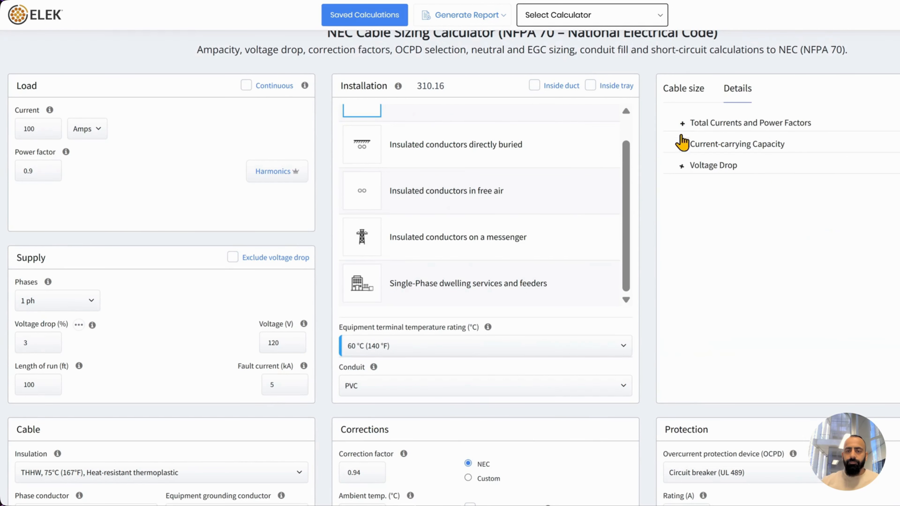
{"action": "left_click", "coordinate": [685, 146]}
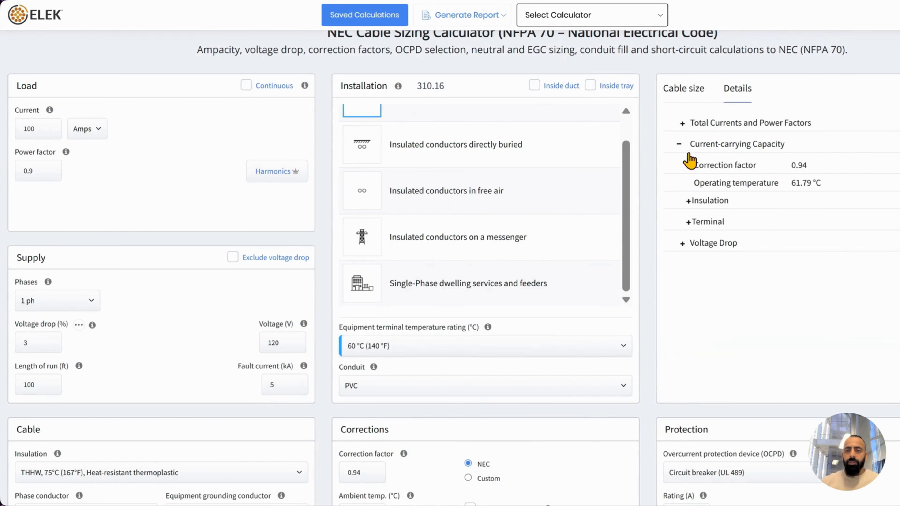
{"action": "left_click", "coordinate": [688, 200]}
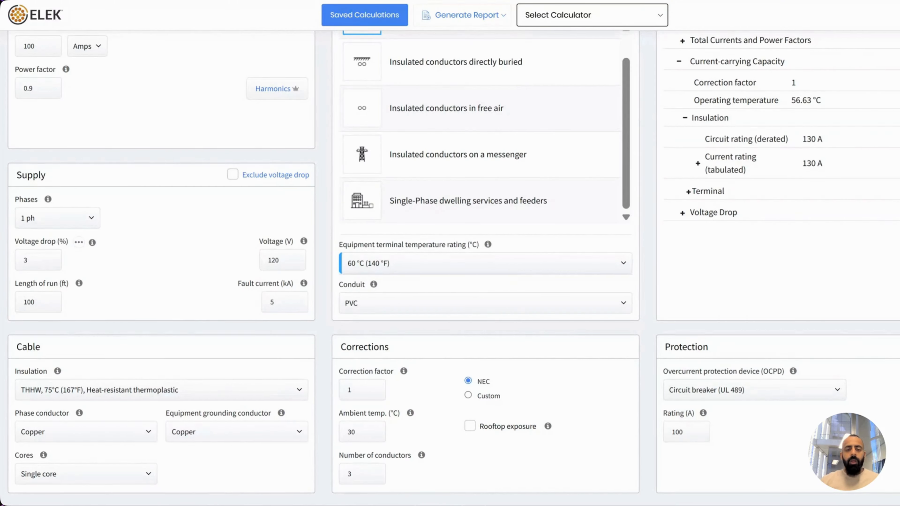
Change the number of conductors to 4 and recalculate
{"action": "left_click_drag", "start_coordinate": [354, 478], "coordinate": [332, 472]}
{"action": "type", "text": "4"}
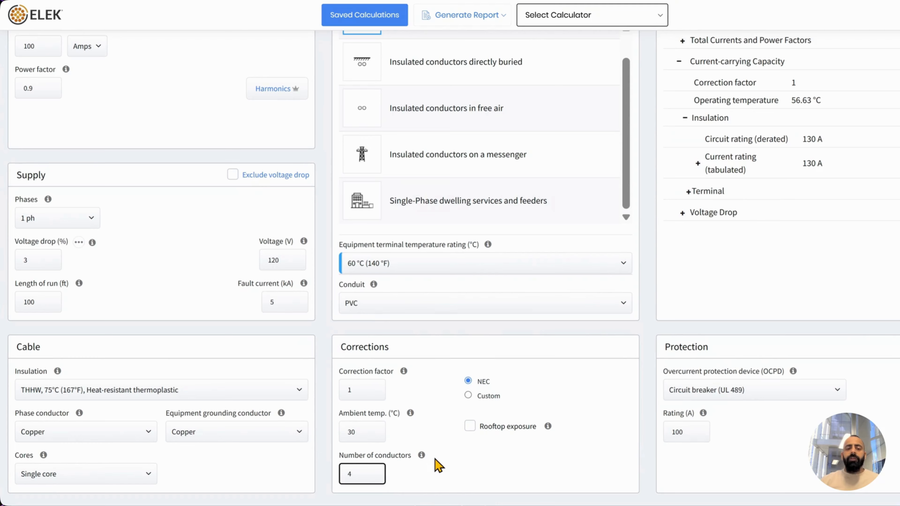
{"action": "left_click", "coordinate": [438, 478]}
{"action": "mouse_move", "coordinate": [443, 443]}
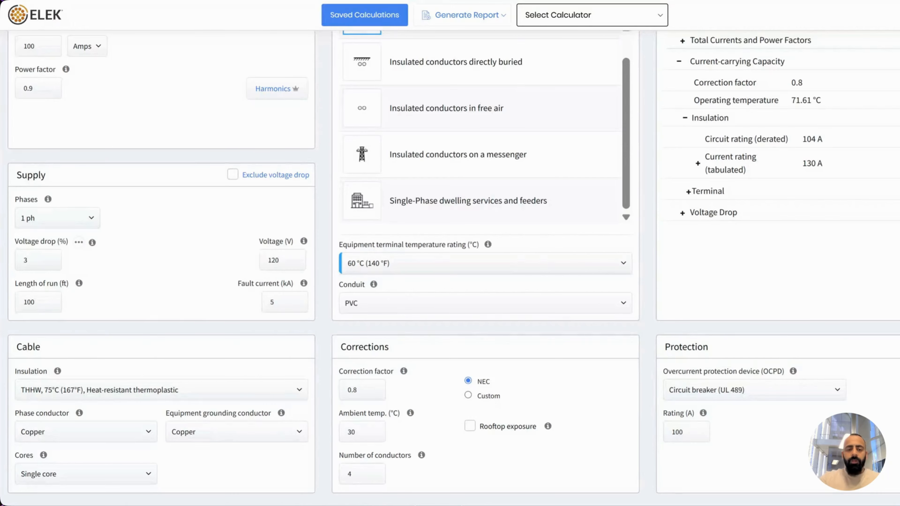
Change the number of conductors to 50 to observe the derating
{"action": "left_click", "coordinate": [368, 478]}
{"action": "key", "text": "BackSpace"}
{"action": "type", "text": "50"}
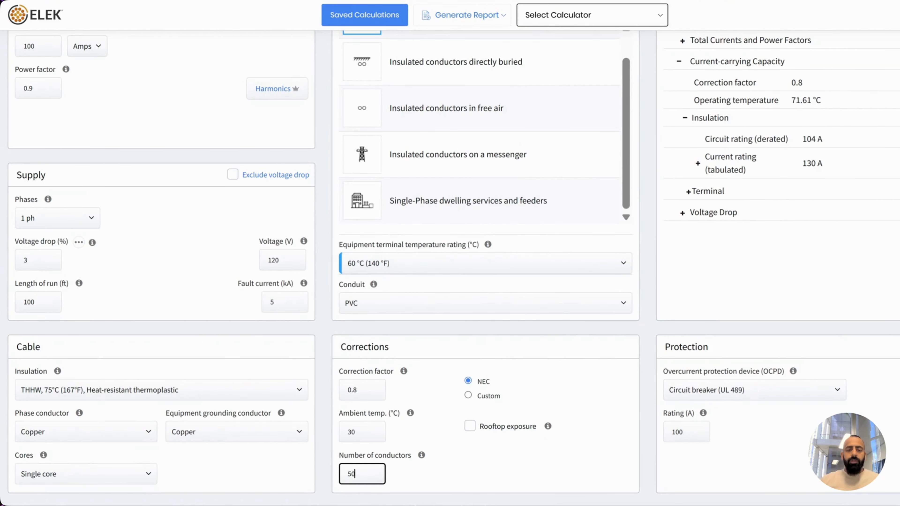
{"action": "left_click", "coordinate": [467, 457]}
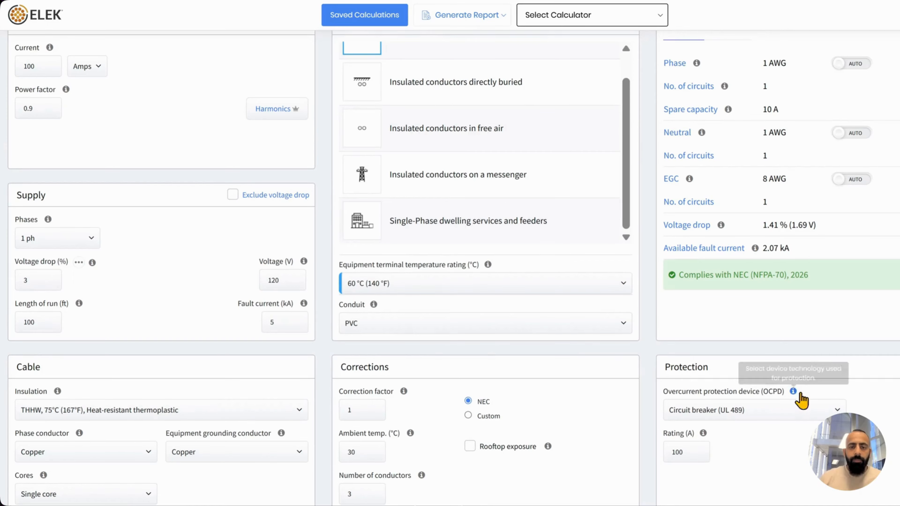
Enter 50 A for the 3rd harmonic (180 Hz) and update, resizing to 1/0 AWG with a 125 A breaker
{"action": "left_click", "coordinate": [264, 117]}
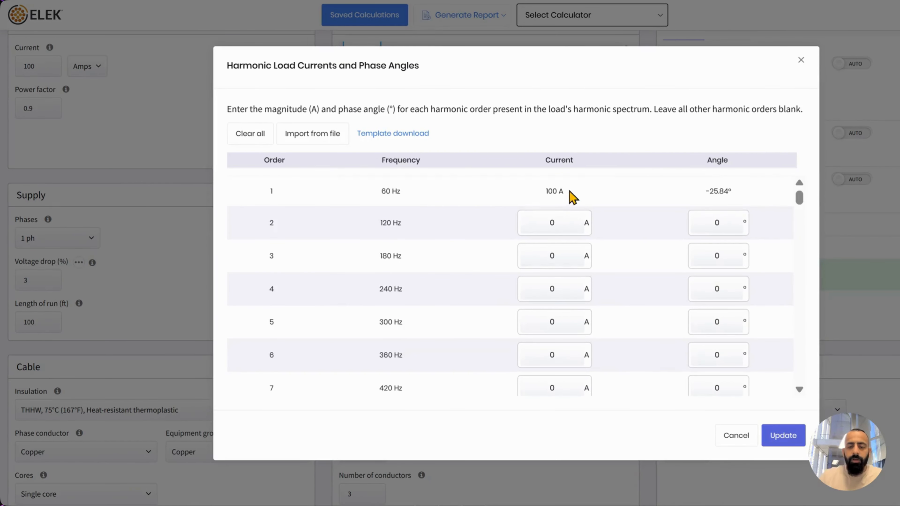
{"action": "left_click", "coordinate": [563, 261]}
{"action": "type", "text": "50"}
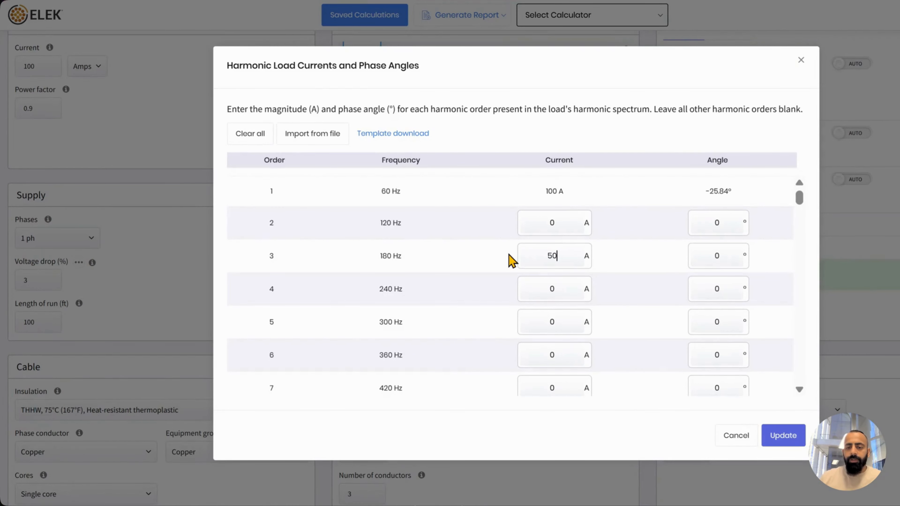
{"action": "left_click", "coordinate": [786, 435]}
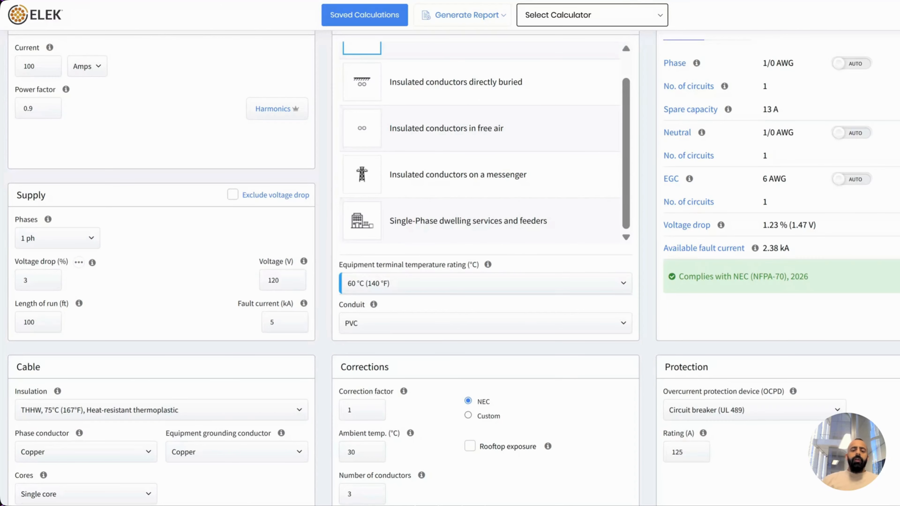
{"action": "left_click", "coordinate": [471, 446]}
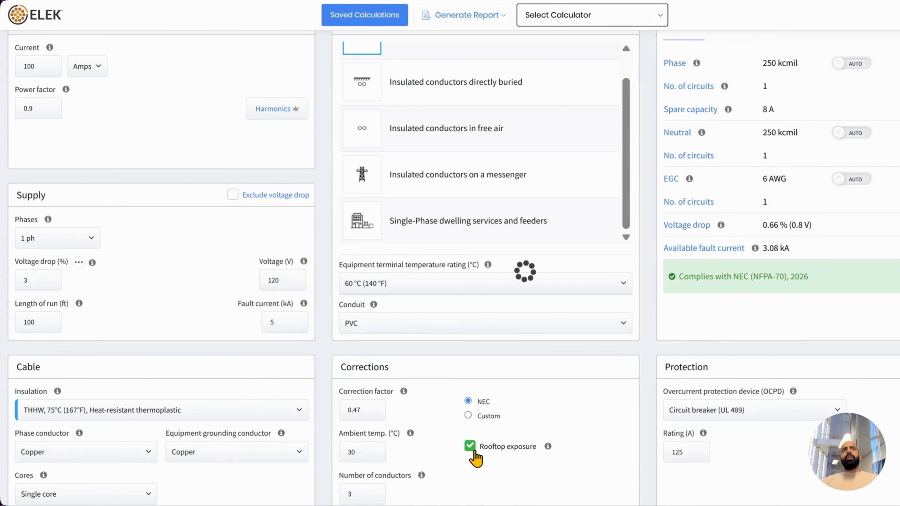
{"action": "left_click", "coordinate": [470, 446]}
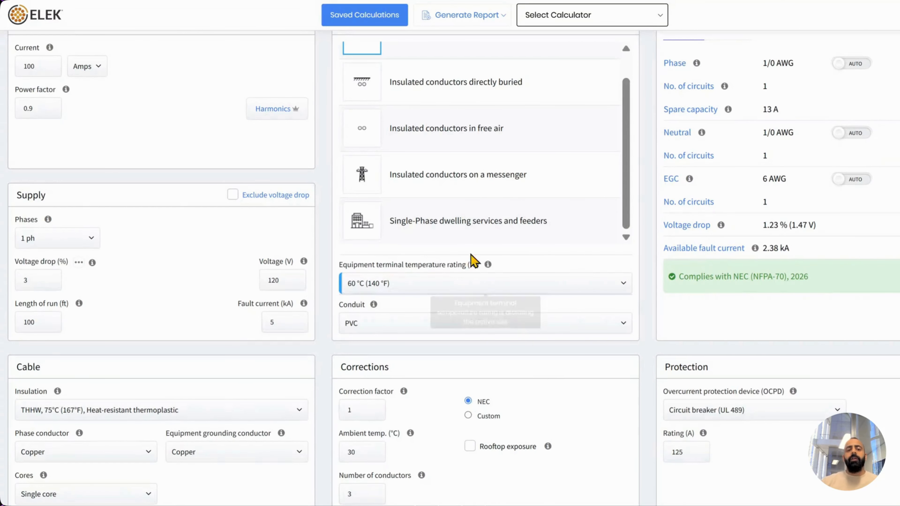
{"action": "left_click", "coordinate": [488, 87]}
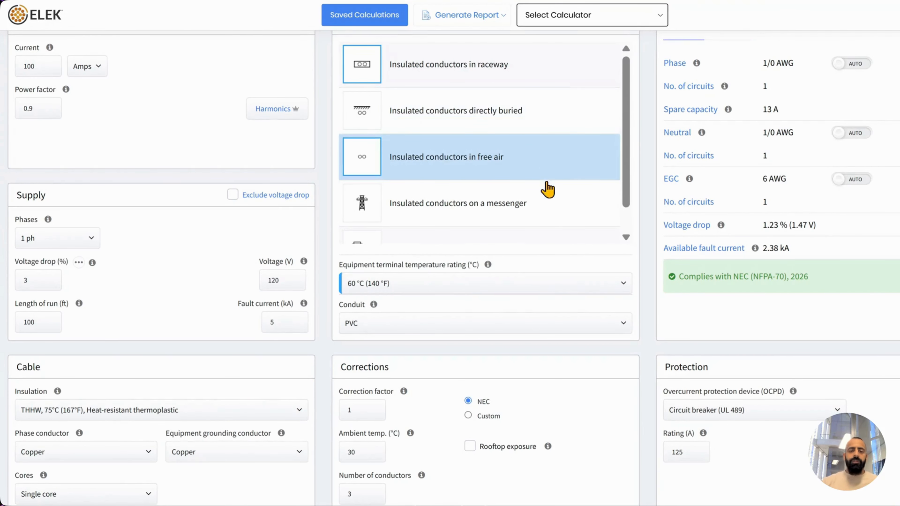
{"action": "scroll", "coordinate": [541, 166], "scroll_direction": "down", "scroll_amount": 1}
{"action": "scroll", "coordinate": [542, 173], "scroll_direction": "down", "scroll_amount": 1}
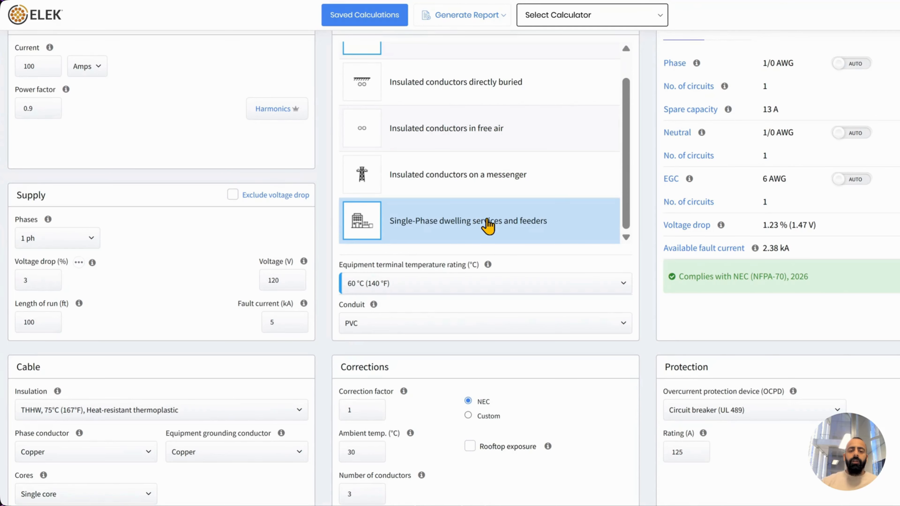
{"action": "scroll", "coordinate": [582, 371], "scroll_direction": "up", "scroll_amount": 2}
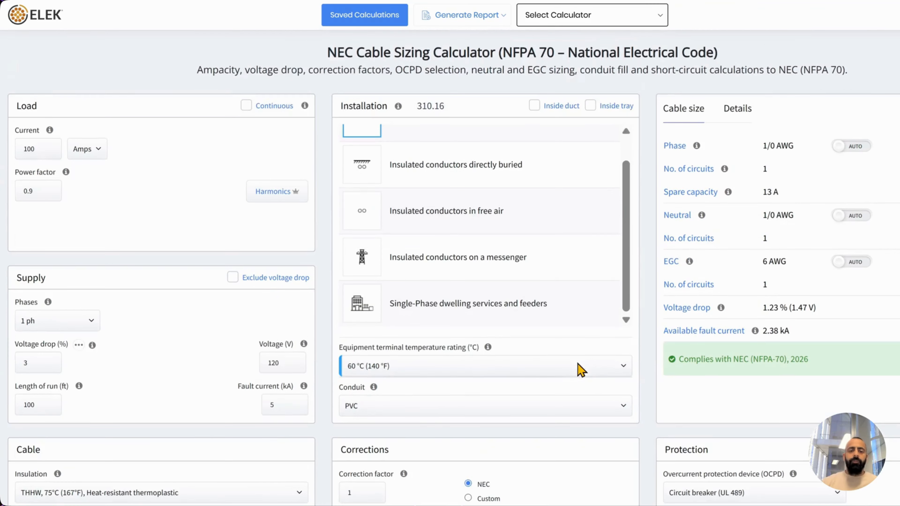
{"action": "left_click", "coordinate": [499, 315]}
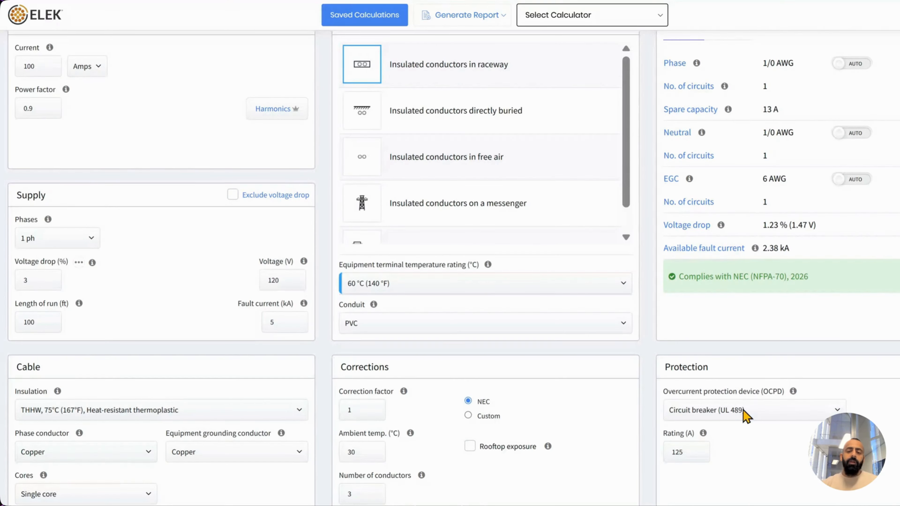
Keep Circuit breaker (UL 489) as the overcurrent protection device, giving a 100 A rating and 1 AWG phase
{"action": "left_click", "coordinate": [744, 412]}
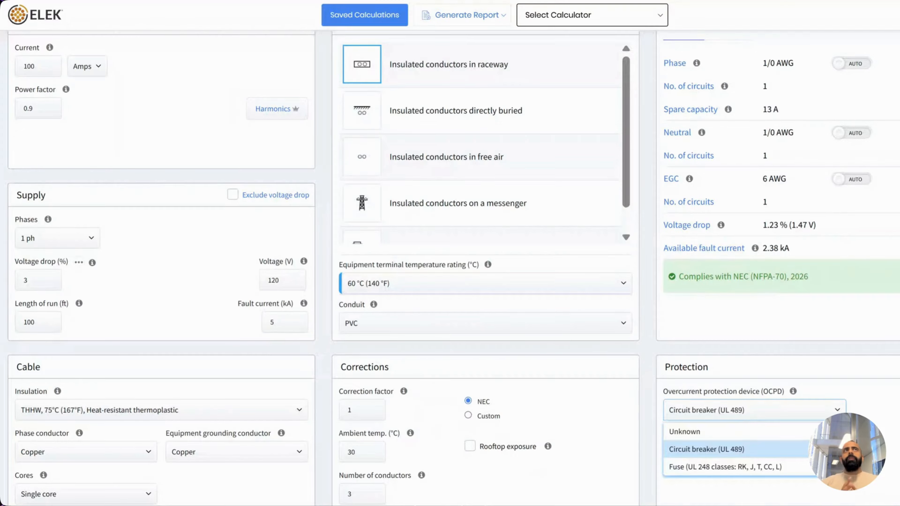
{"action": "left_click", "coordinate": [744, 411]}
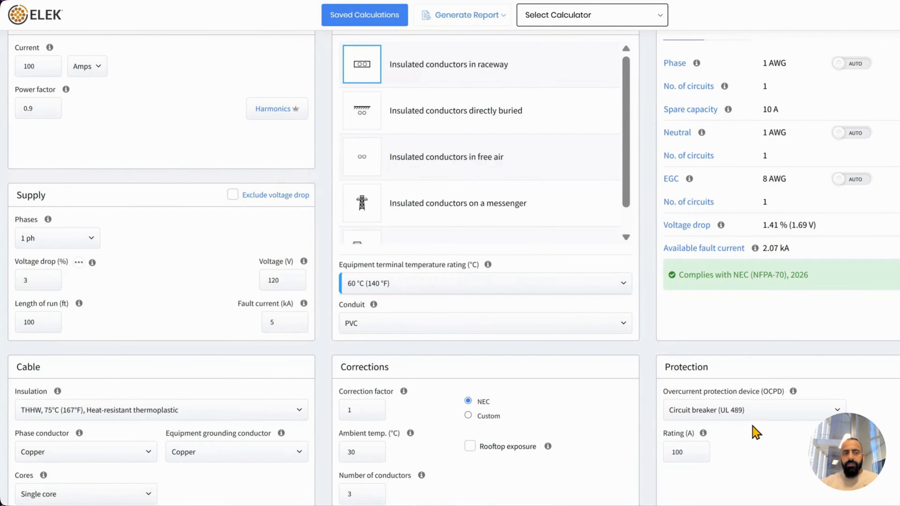
Reduce the load current from 100 A to 5 A
{"action": "left_click", "coordinate": [22, 71]}
{"action": "double_click", "coordinate": [22, 71]}
{"action": "left_click", "coordinate": [122, 113]}
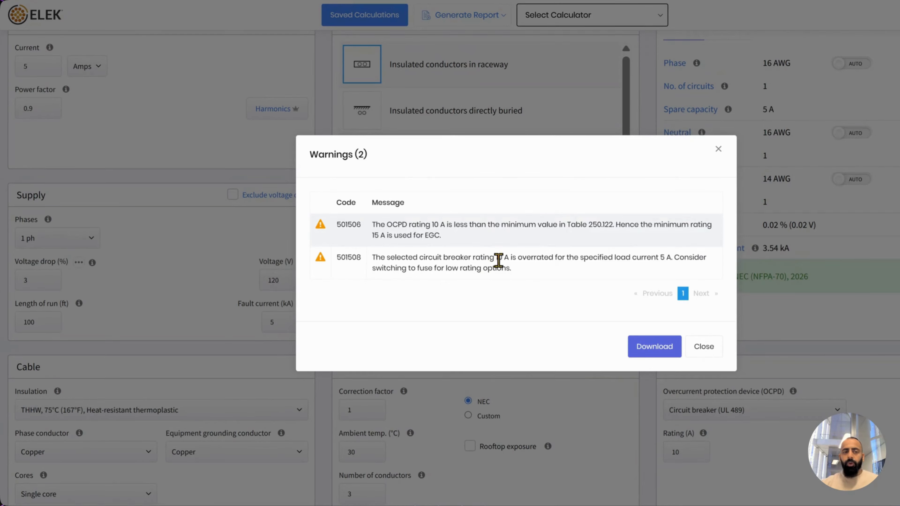
Review and dismiss the warnings that the 10 A breaker is overrated and a fuse is advised
{"action": "left_click_drag", "start_coordinate": [498, 260], "coordinate": [531, 253]}
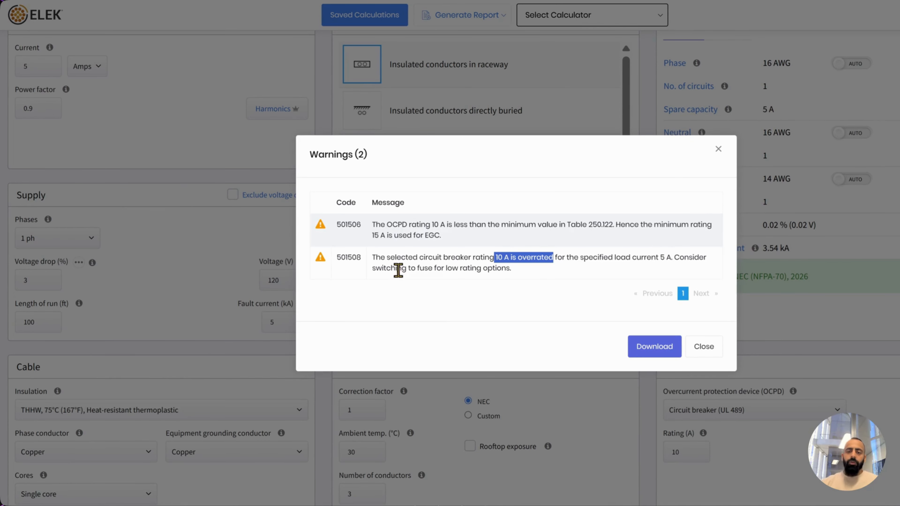
{"action": "left_click_drag", "start_coordinate": [398, 270], "coordinate": [519, 281]}
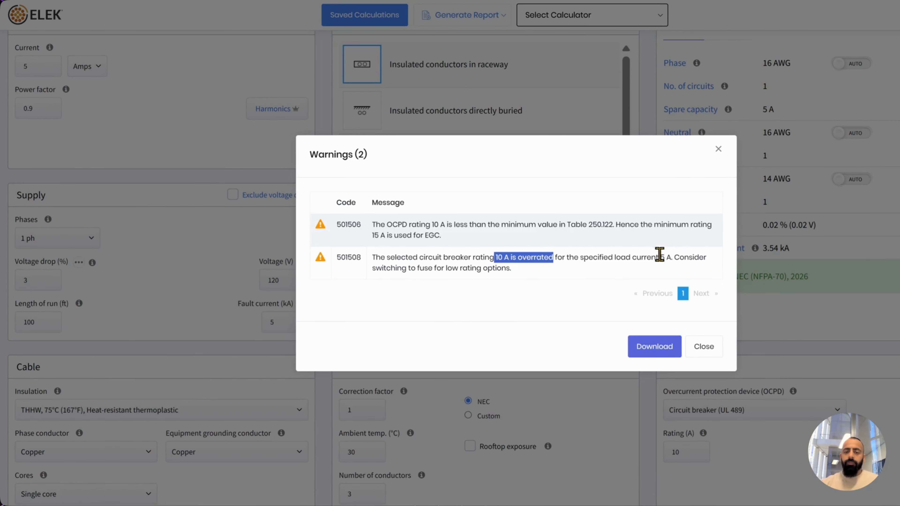
{"action": "left_click", "coordinate": [702, 347]}
{"action": "left_click", "coordinate": [740, 411]}
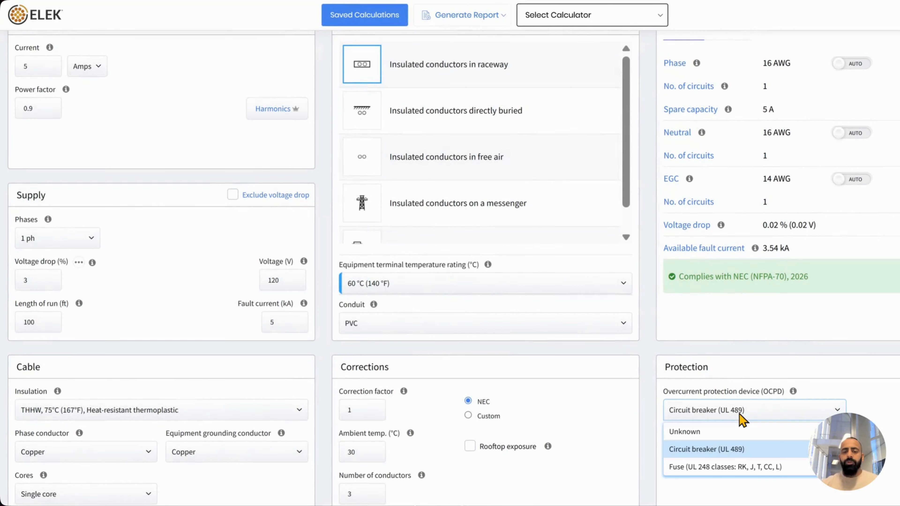
Protect a 1 A load with a 1 A UL 248 fuse and dismiss the EGC minimum-rating warning
{"action": "left_click", "coordinate": [716, 469]}
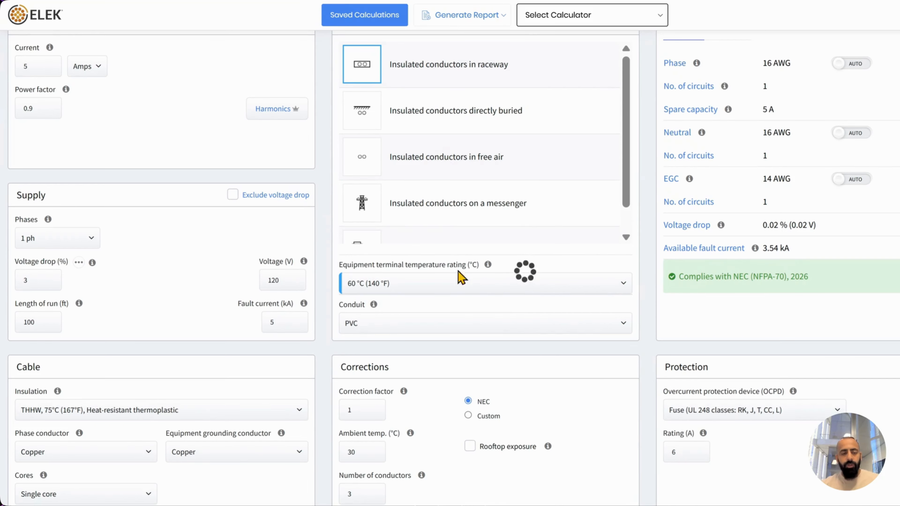
{"action": "left_click", "coordinate": [33, 73]}
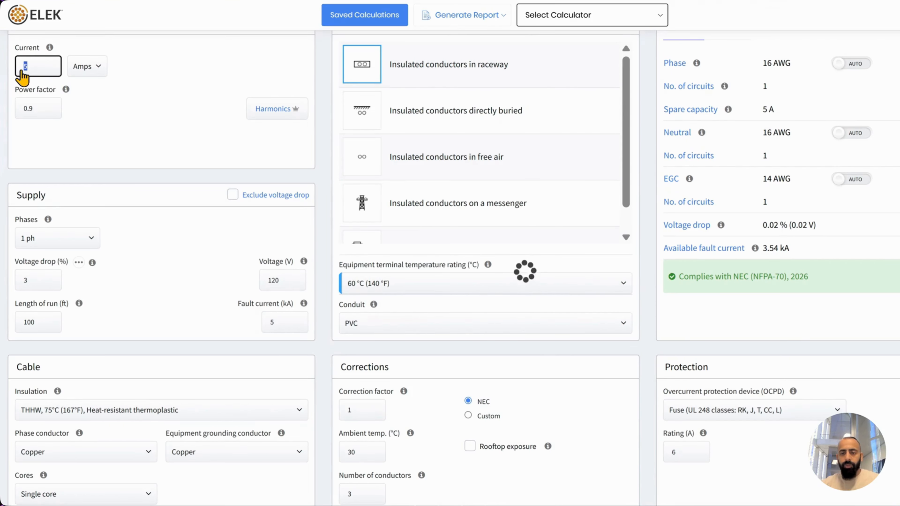
{"action": "type", "text": "1"}
{"action": "left_click", "coordinate": [148, 112]}
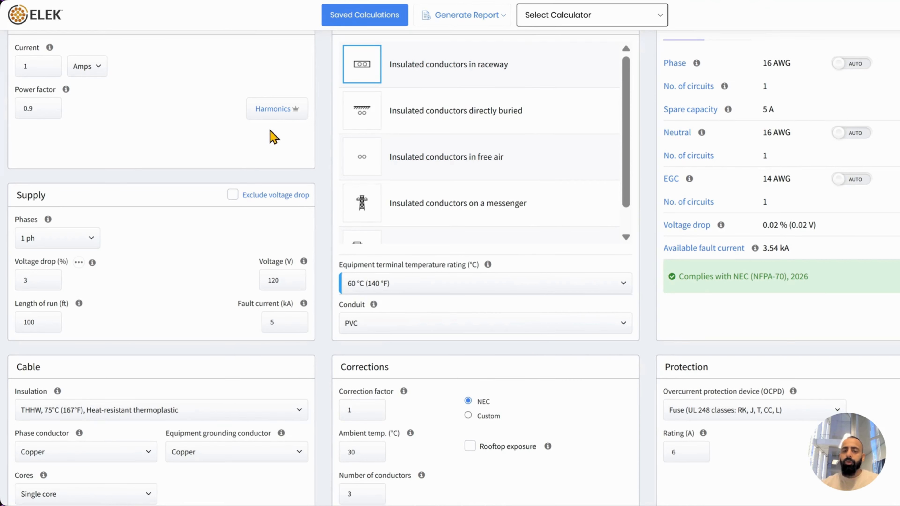
{"action": "left_click", "coordinate": [691, 454]}
{"action": "type", "text": "1"}
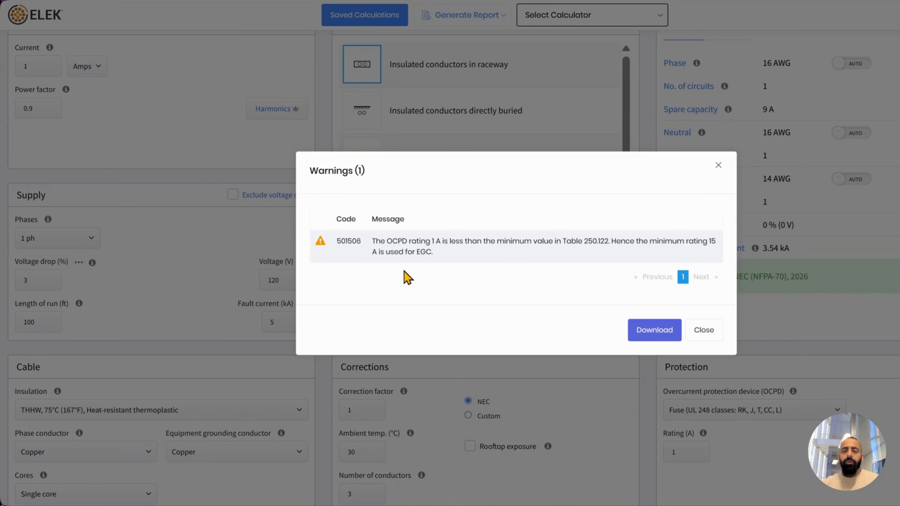
{"action": "left_click", "coordinate": [697, 335]}
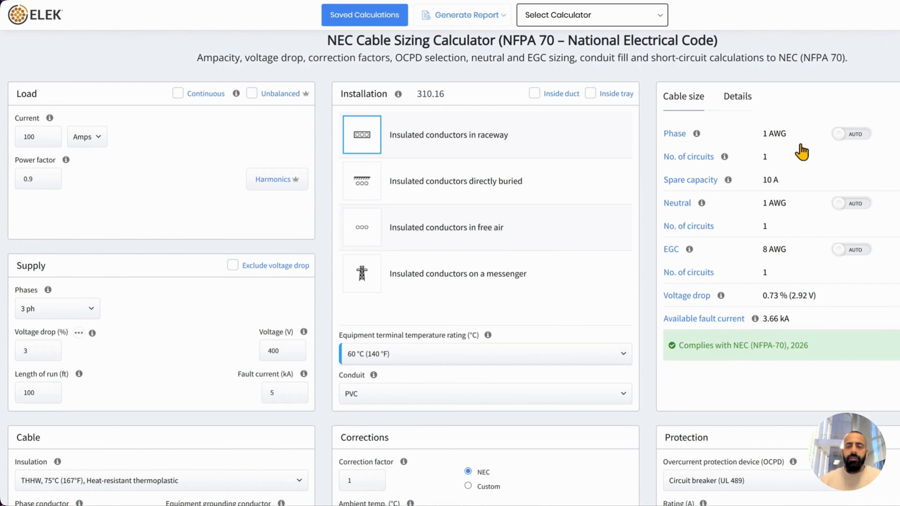
{"action": "left_click", "coordinate": [854, 139]}
{"action": "left_click", "coordinate": [814, 134]}
{"action": "scroll", "coordinate": [802, 227], "scroll_direction": "down", "scroll_amount": 2}
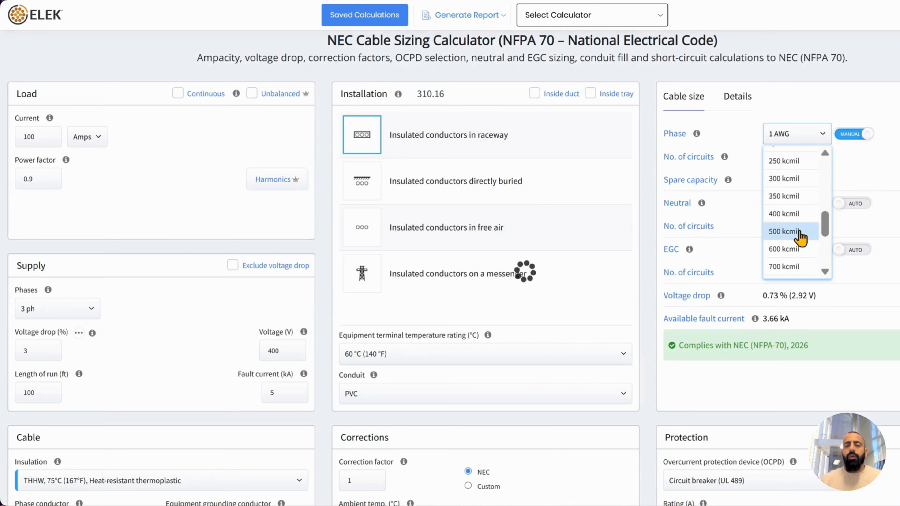
{"action": "left_click", "coordinate": [804, 218]}
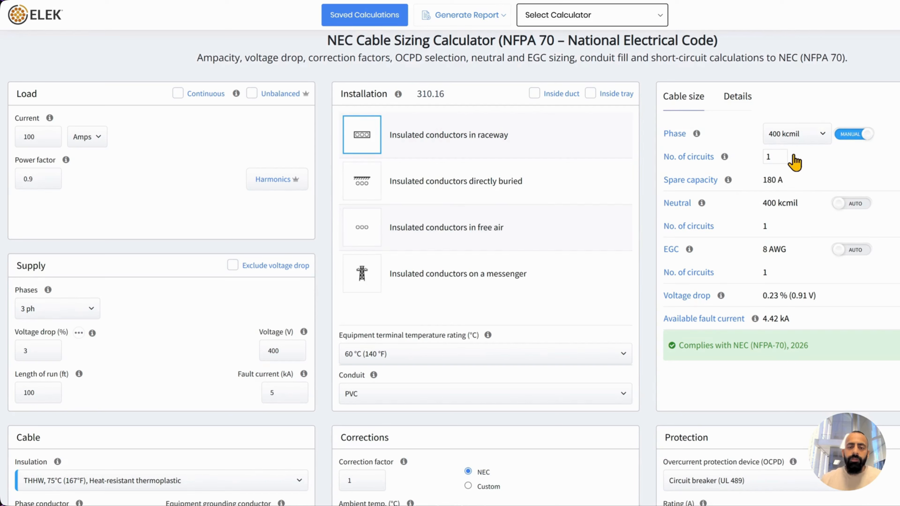
{"action": "left_click", "coordinate": [780, 153]}
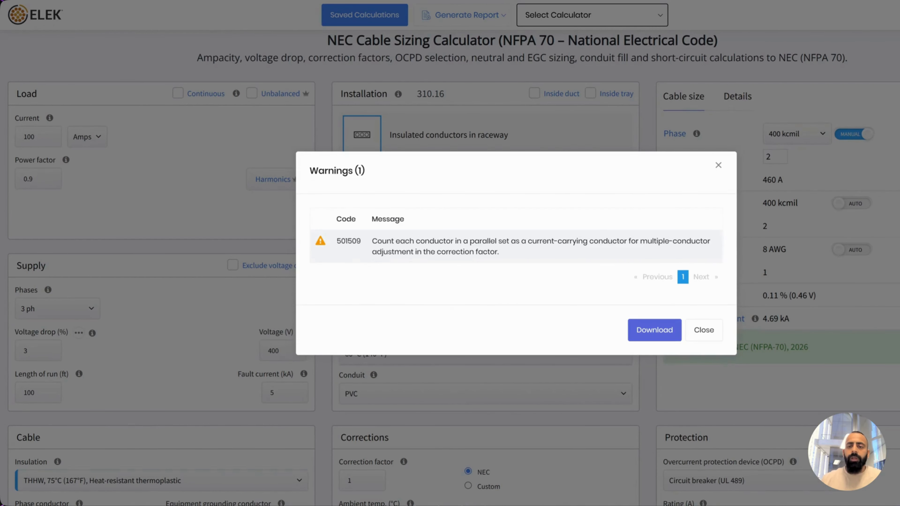
{"action": "left_click", "coordinate": [708, 335]}
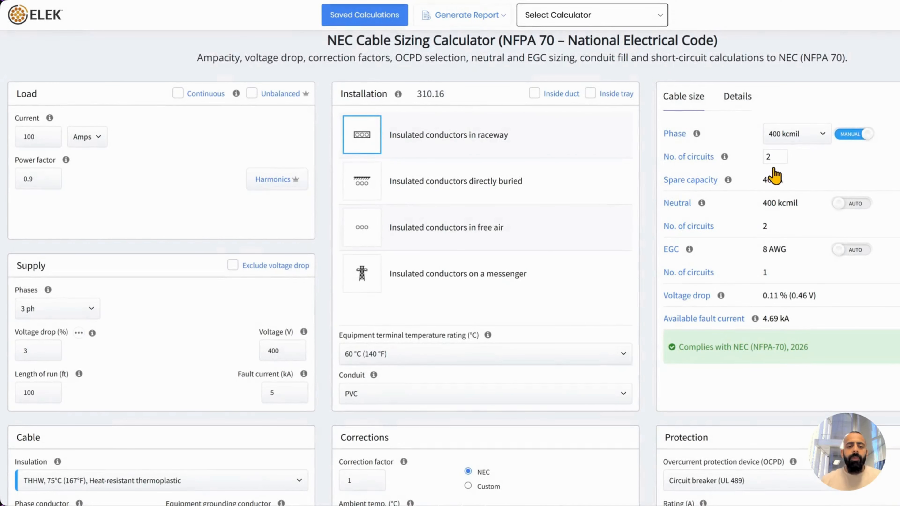
{"action": "scroll", "coordinate": [588, 328], "scroll_direction": "down", "scroll_amount": 5}
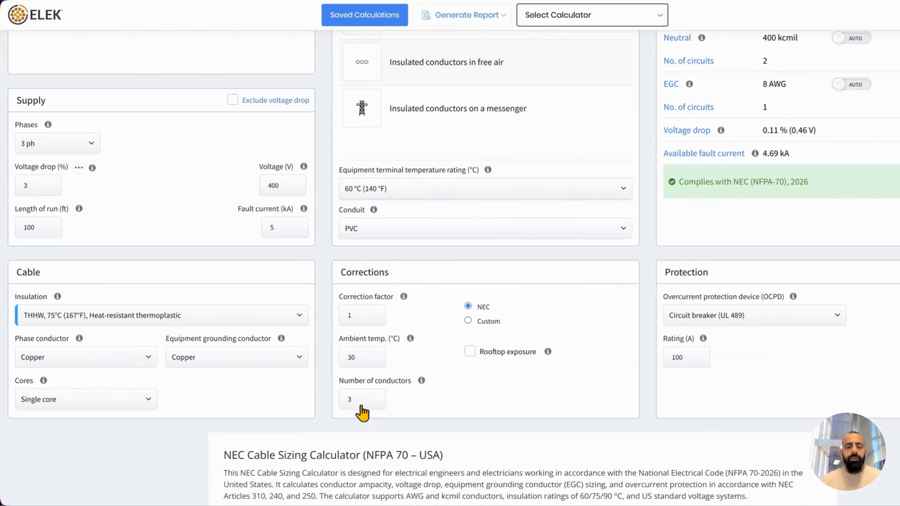
{"action": "double_click", "coordinate": [356, 404]}
{"action": "type", "text": "6"}
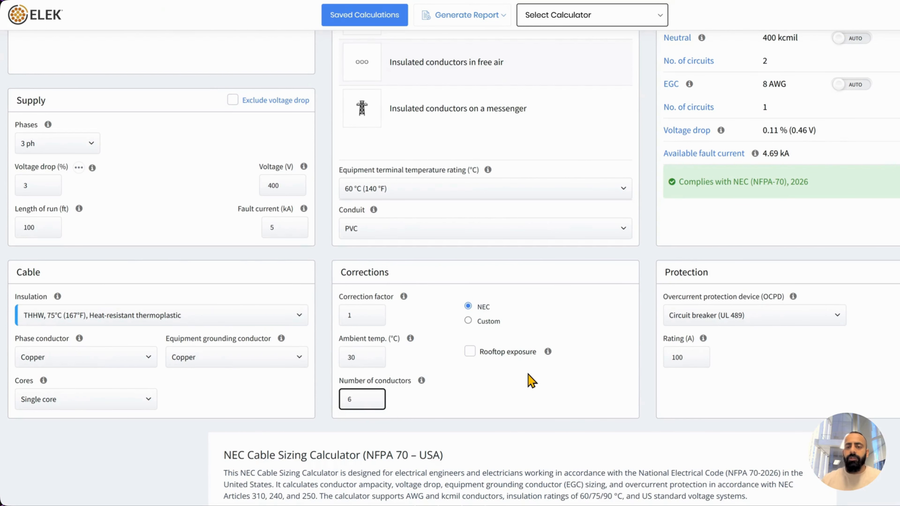
{"action": "left_click", "coordinate": [533, 385]}
{"action": "scroll", "coordinate": [857, 290], "scroll_direction": "up", "scroll_amount": 5}
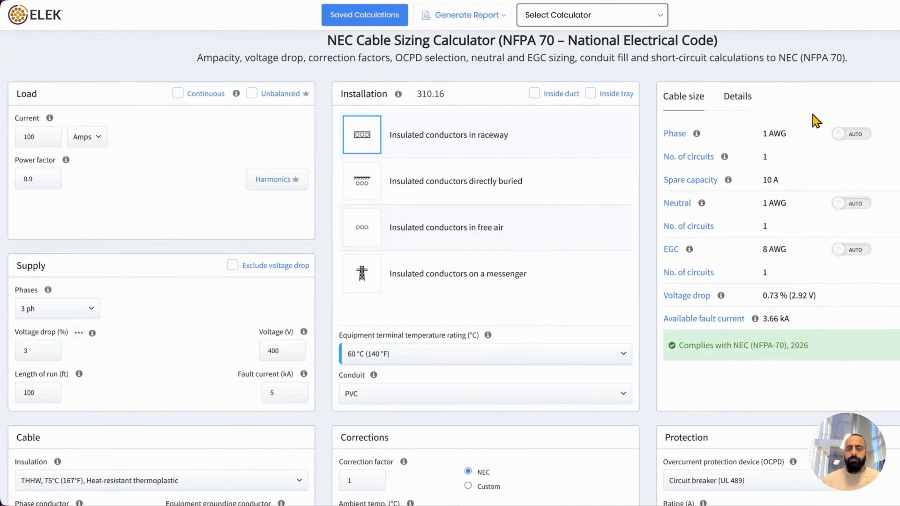
Open the detailed results breakdown and collapse, then re-expand, Total Currents and Power Factors
{"action": "left_click", "coordinate": [738, 100]}
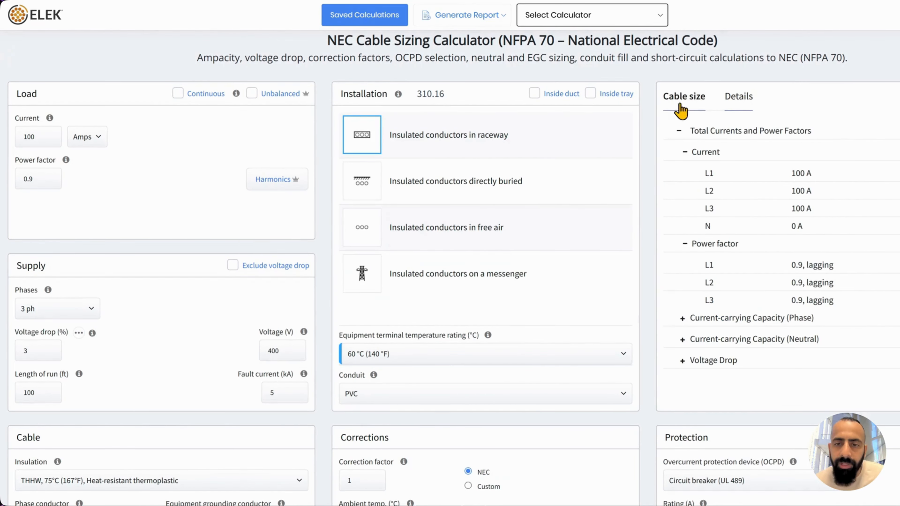
{"action": "left_click", "coordinate": [679, 131]}
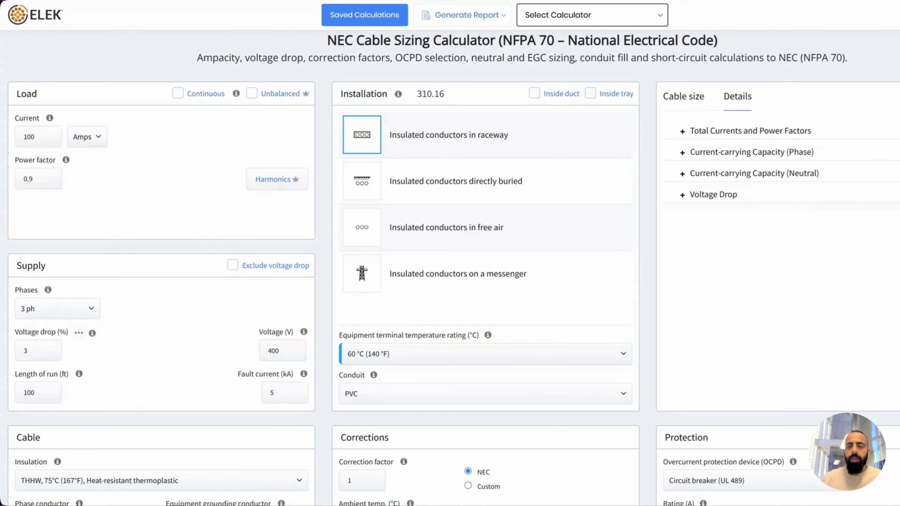
{"action": "left_click", "coordinate": [679, 136]}
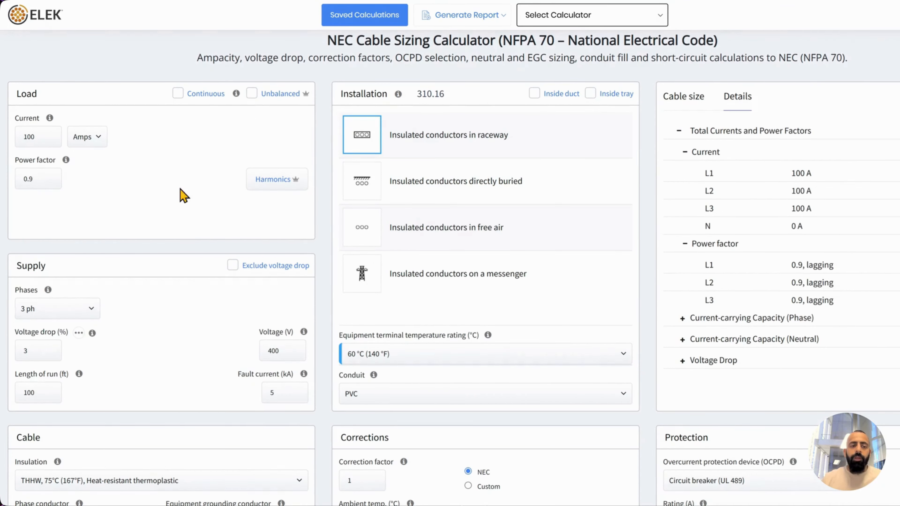
Mark the load unbalanced and set the L2 current to 120 A and L3 to 90 A
{"action": "left_click", "coordinate": [253, 93]}
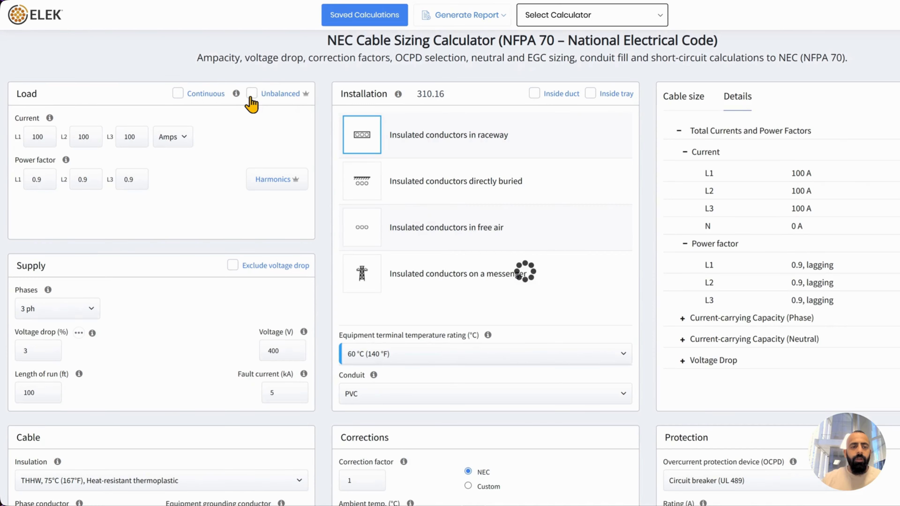
{"action": "left_click_drag", "start_coordinate": [83, 137], "coordinate": [53, 138]}
{"action": "type", "text": "120"}
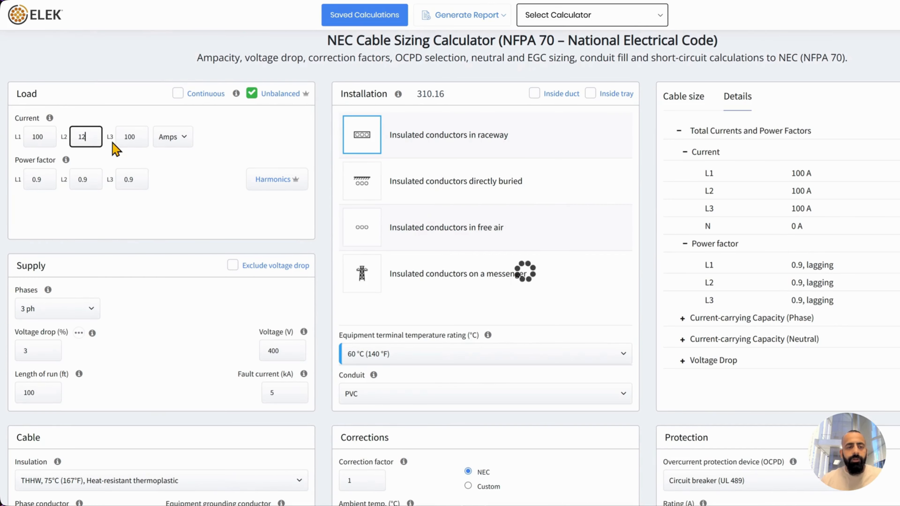
{"action": "double_click", "coordinate": [139, 136]}
{"action": "type", "text": "90"}
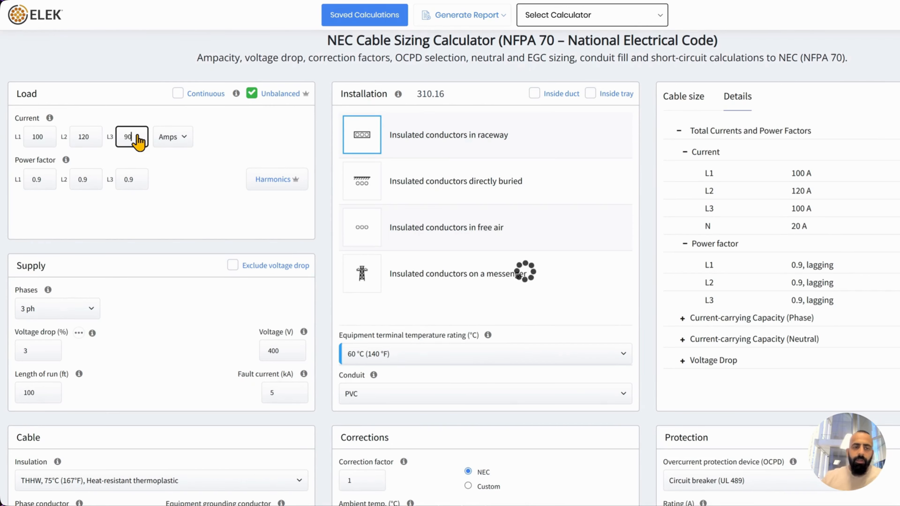
{"action": "left_click", "coordinate": [197, 205]}
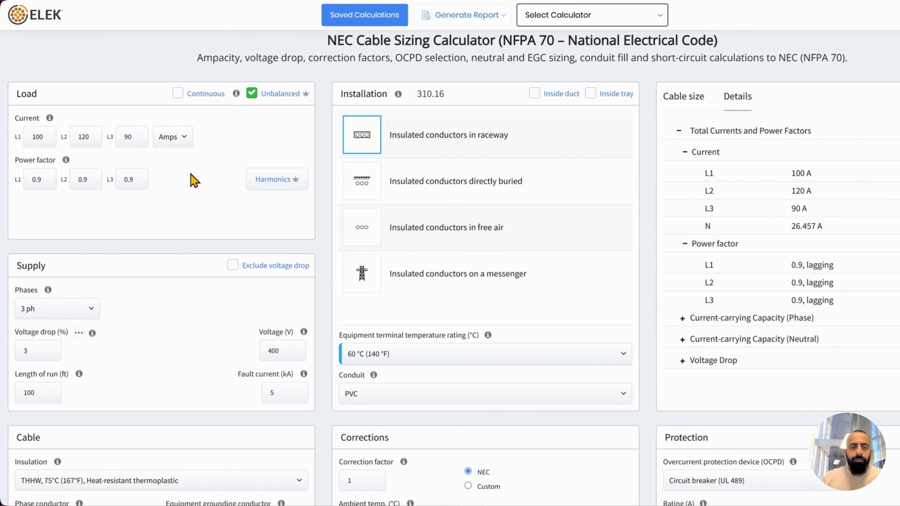
Enter a 32 A third-harmonic (180 Hz) current for L1 in the Harmonics table and apply it
{"action": "left_click", "coordinate": [258, 179]}
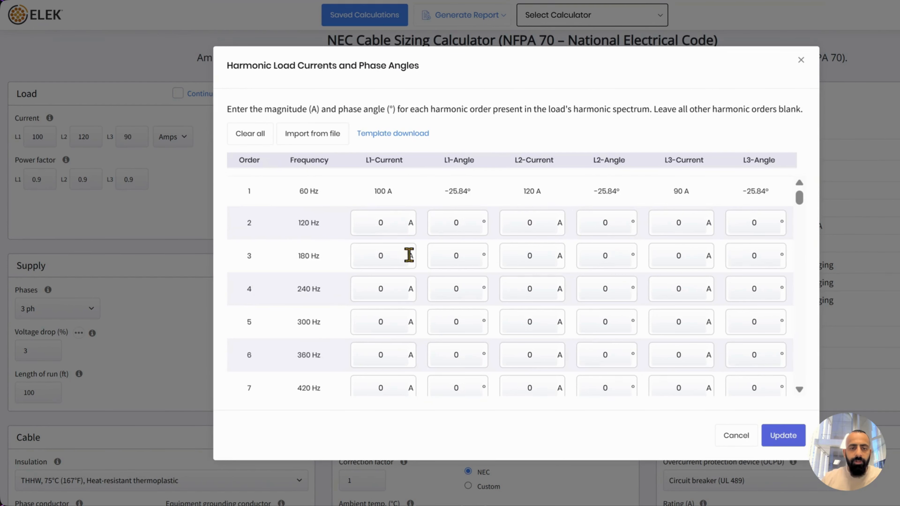
{"action": "left_click", "coordinate": [398, 261]}
{"action": "type", "text": "32"}
{"action": "left_click", "coordinate": [454, 262]}
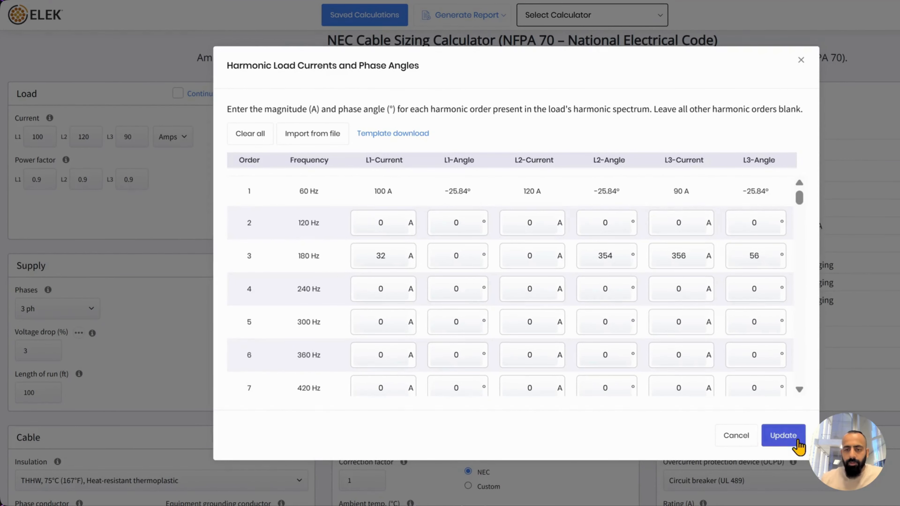
{"action": "left_click", "coordinate": [782, 435]}
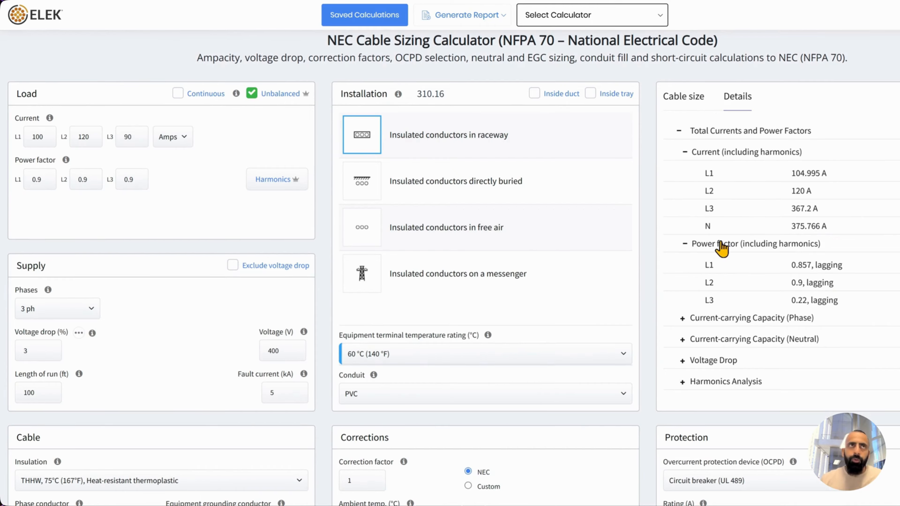
Expand the phase current-carrying capacity breakdown to show 460 A insulation and 385 A terminal ratings
{"action": "left_click", "coordinate": [678, 133]}
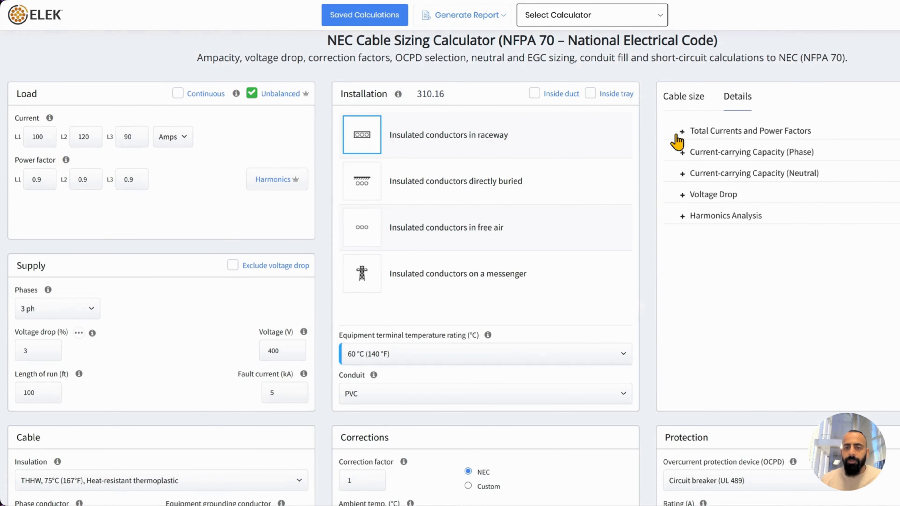
{"action": "left_click", "coordinate": [678, 156]}
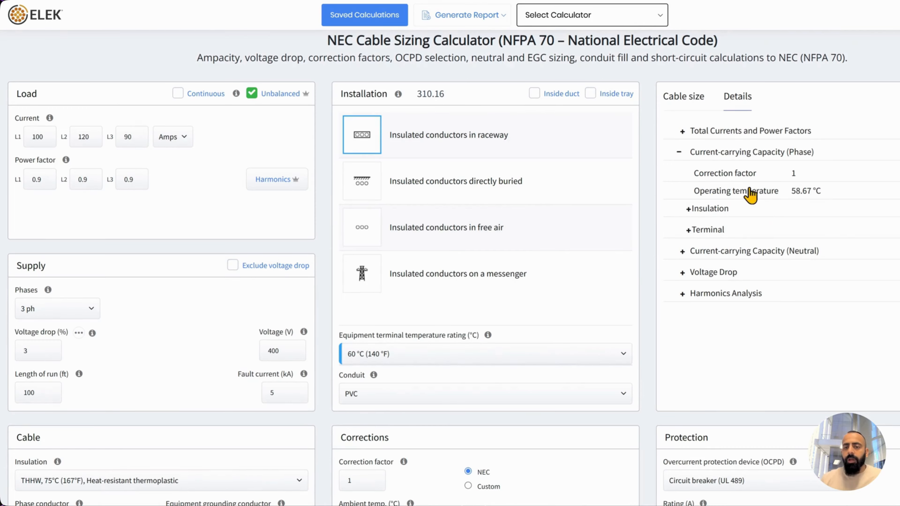
{"action": "left_click", "coordinate": [706, 210]}
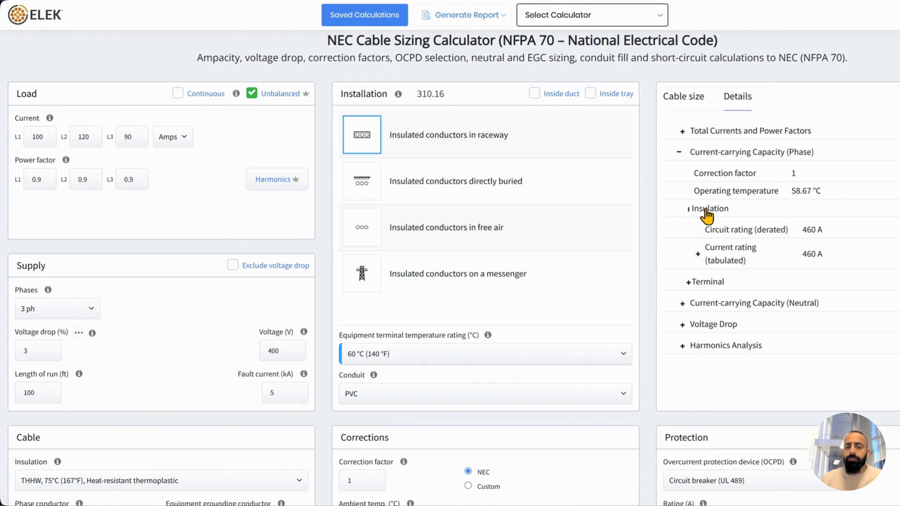
{"action": "left_click", "coordinate": [708, 210]}
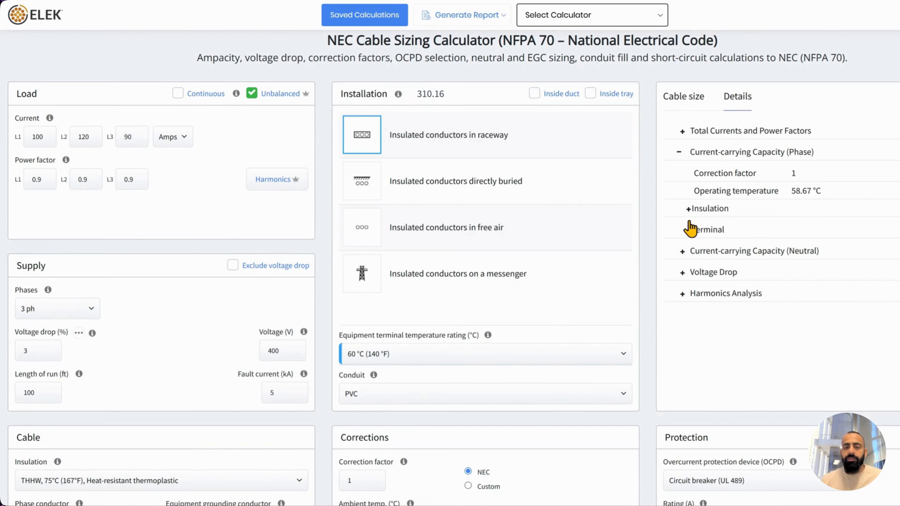
{"action": "left_click", "coordinate": [687, 210]}
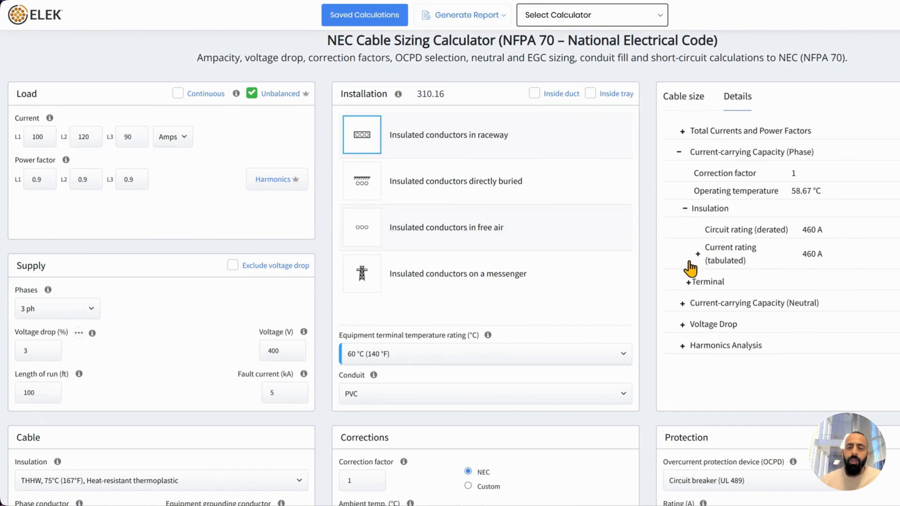
{"action": "left_click", "coordinate": [688, 282]}
{"action": "scroll", "coordinate": [846, 203], "scroll_direction": "down", "scroll_amount": 2}
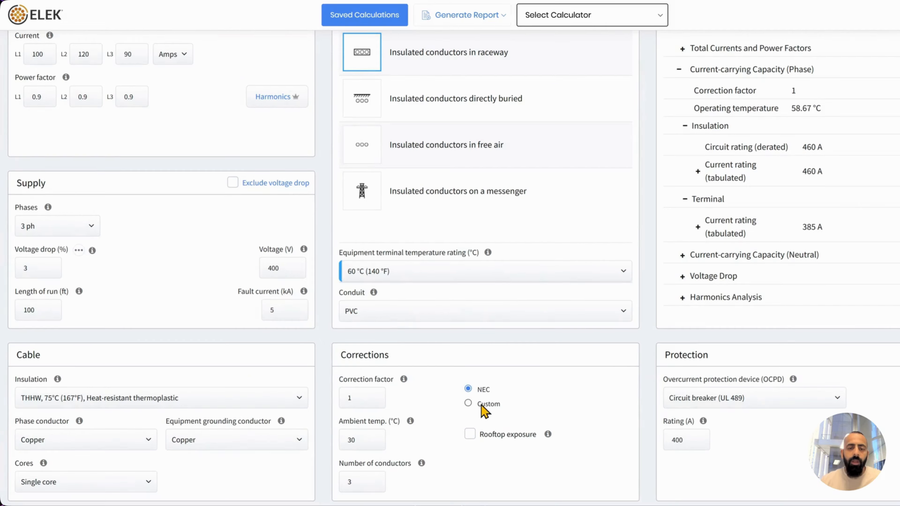
Switch Corrections to Custom with a correction factor of 0.5
{"action": "left_click", "coordinate": [467, 403]}
{"action": "double_click", "coordinate": [351, 397]}
{"action": "type", "text": "0.23"}
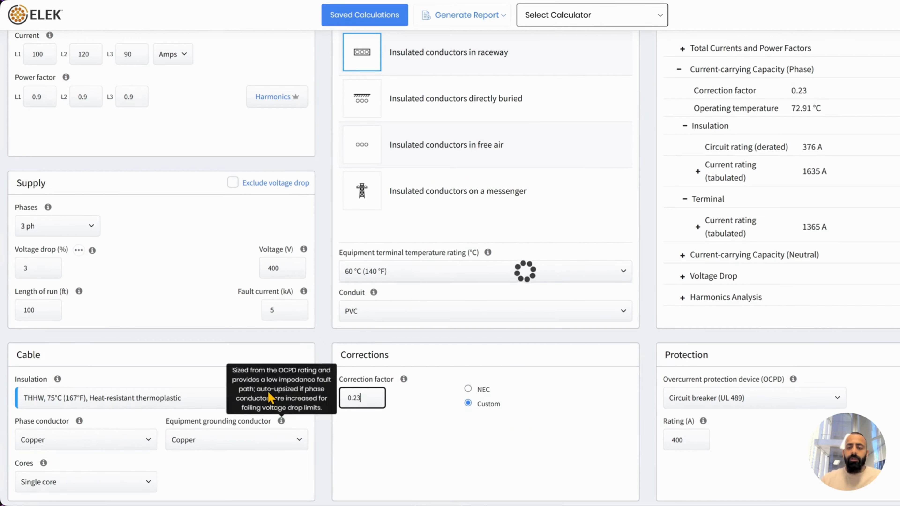
{"action": "type", "text": "05"}
{"action": "key", "text": "BackSpace"}
{"action": "key", "text": "BackSpace"}
{"action": "left_click", "coordinate": [541, 424]}
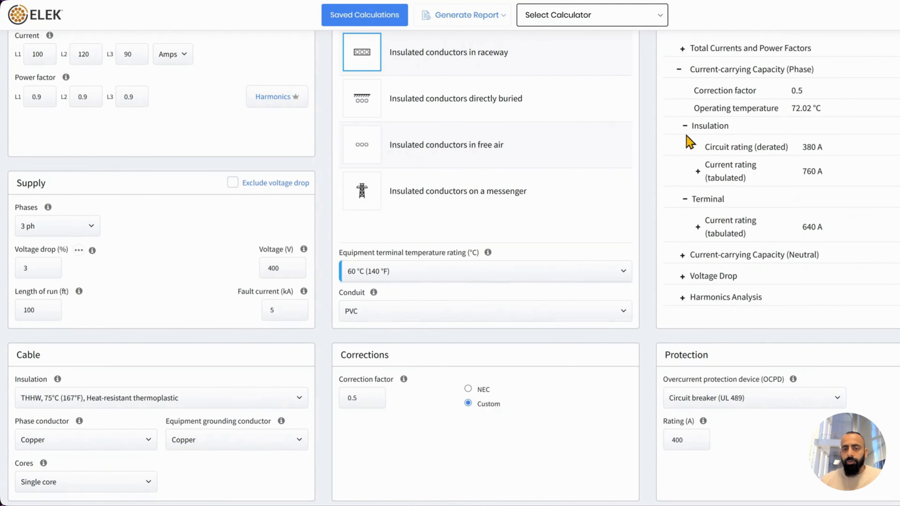
Expand Voltage Drop down to the phase conductor resistance and its NEC table reference
{"action": "left_click", "coordinate": [681, 70]}
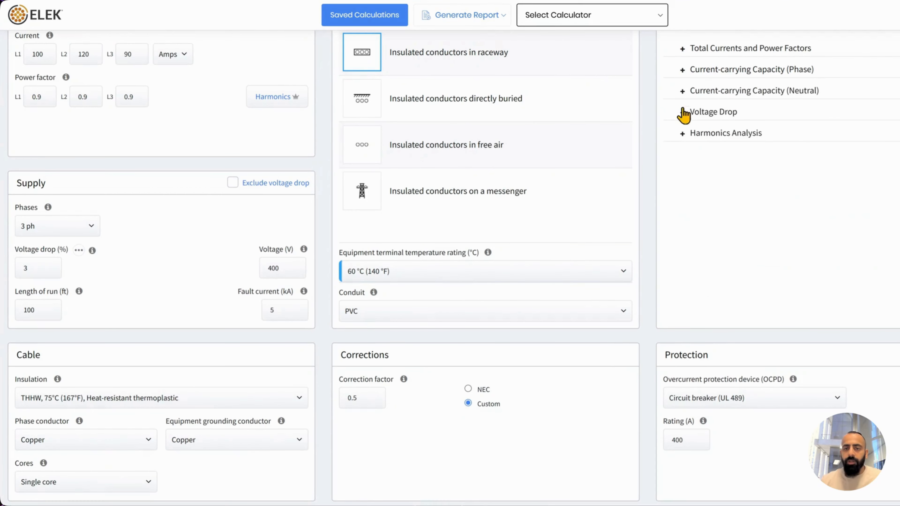
{"action": "left_click", "coordinate": [682, 92]}
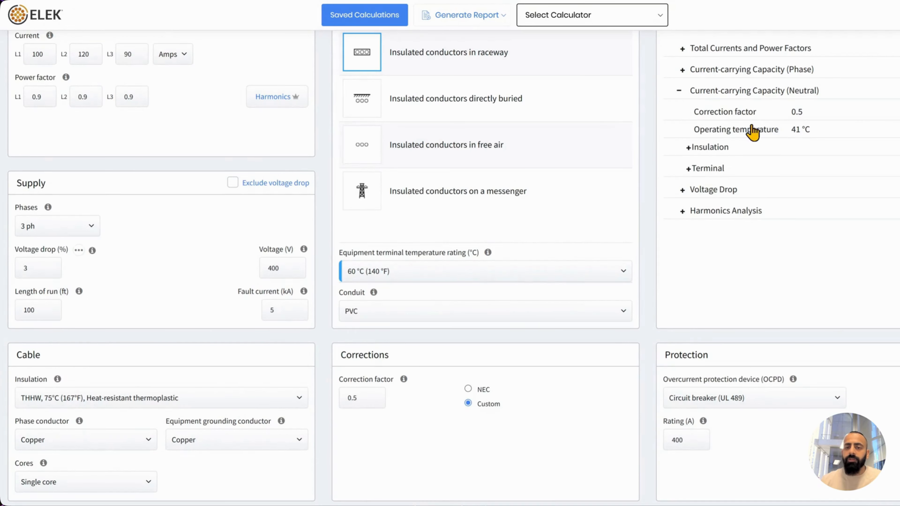
{"action": "left_click", "coordinate": [677, 91]}
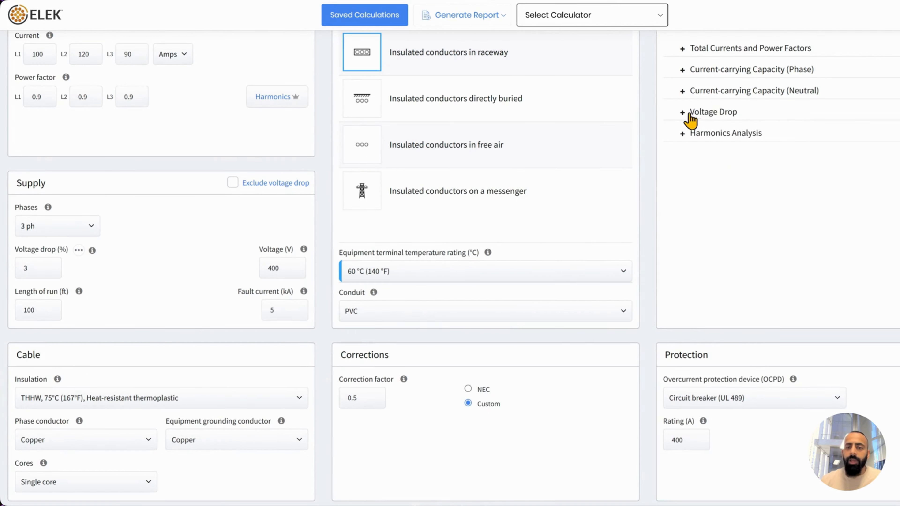
{"action": "left_click", "coordinate": [682, 112]}
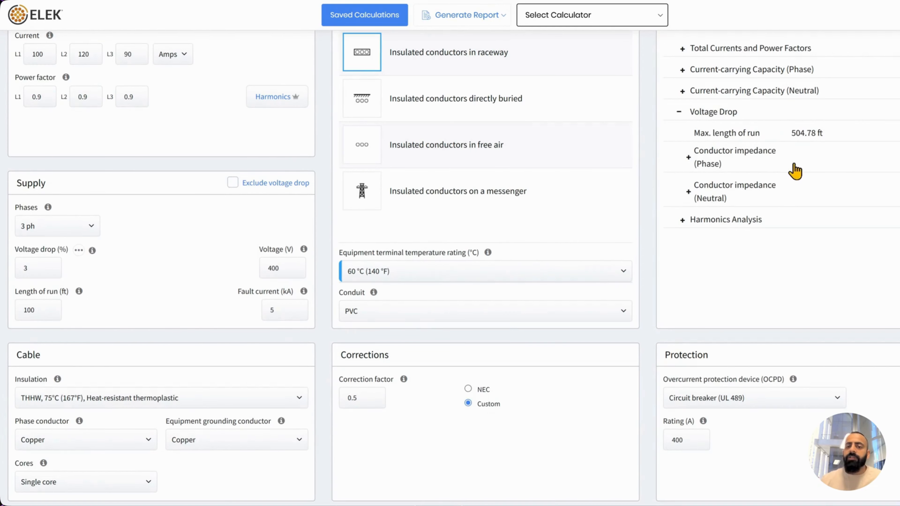
{"action": "left_click", "coordinate": [695, 169]}
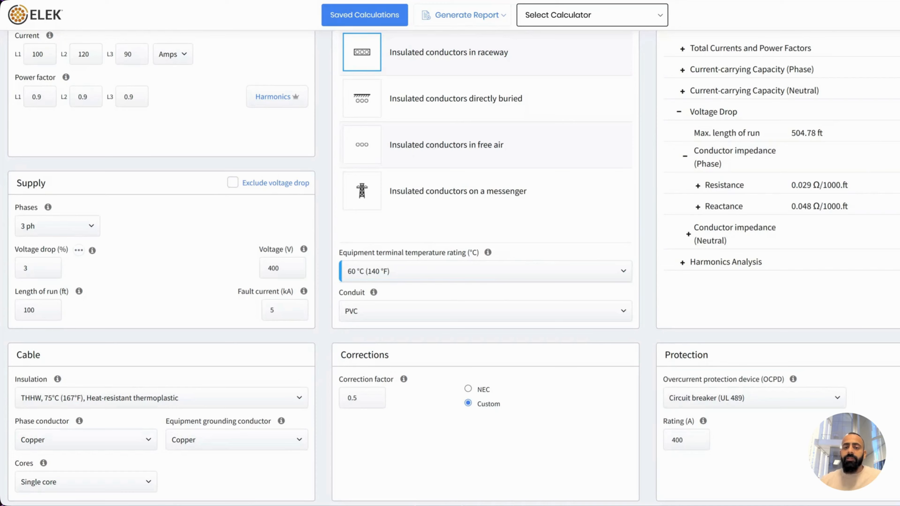
{"action": "left_click", "coordinate": [720, 186]}
{"action": "left_click", "coordinate": [708, 209]}
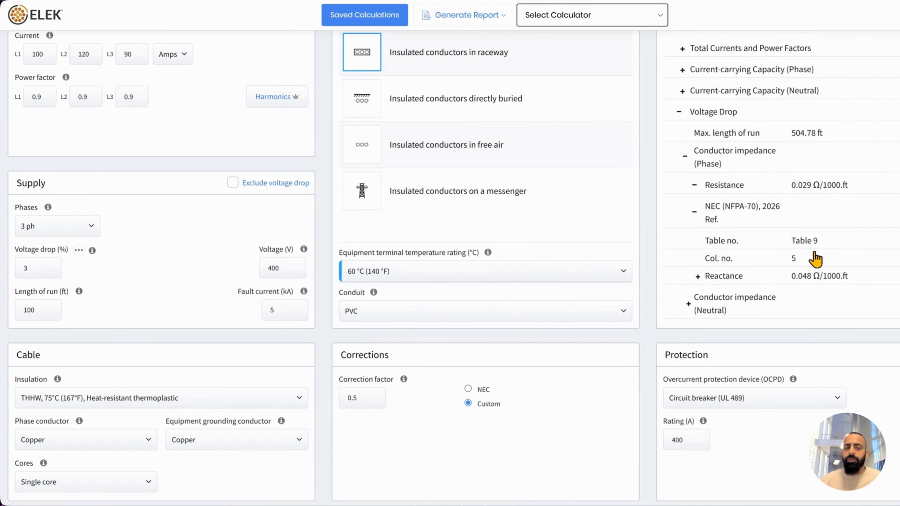
Set installation to insulated conductors directly buried and show the per-phase total harmonic distortion
{"action": "left_click", "coordinate": [472, 115]}
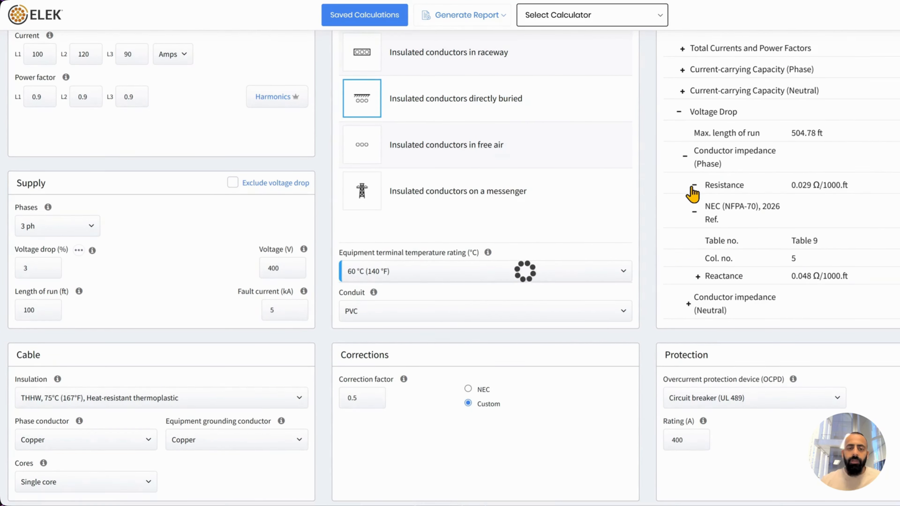
{"action": "scroll", "coordinate": [794, 220], "scroll_direction": "down", "scroll_amount": 1}
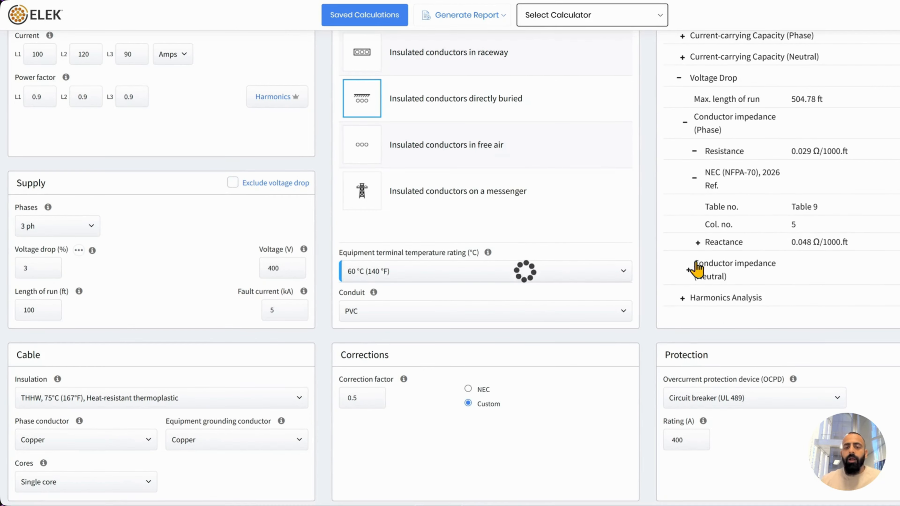
{"action": "left_click", "coordinate": [684, 299]}
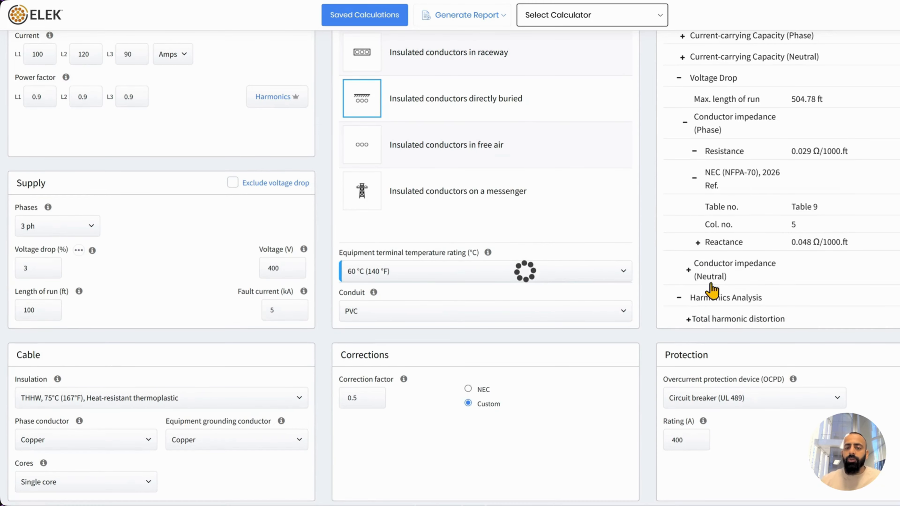
{"action": "scroll", "coordinate": [697, 298], "scroll_direction": "down", "scroll_amount": 1}
{"action": "left_click", "coordinate": [687, 296]}
{"action": "scroll", "coordinate": [820, 271], "scroll_direction": "down", "scroll_amount": 2}
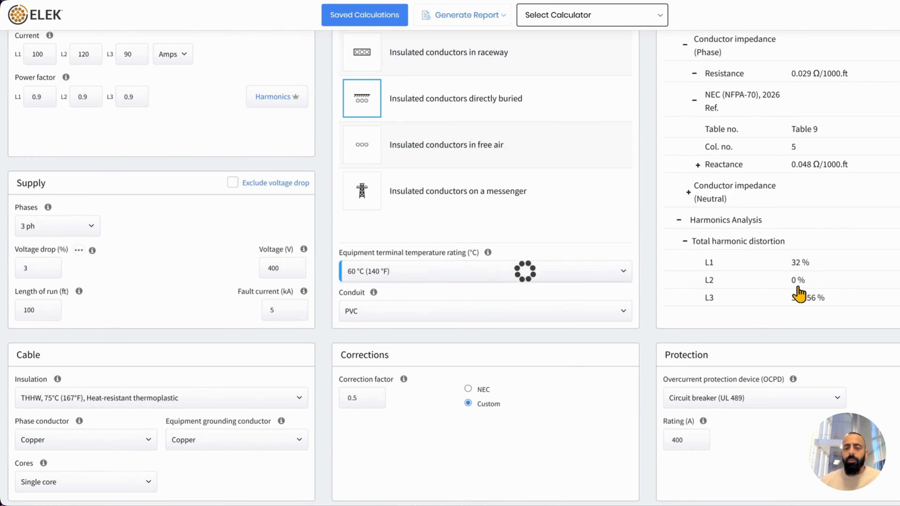
{"action": "left_click", "coordinate": [262, 101]}
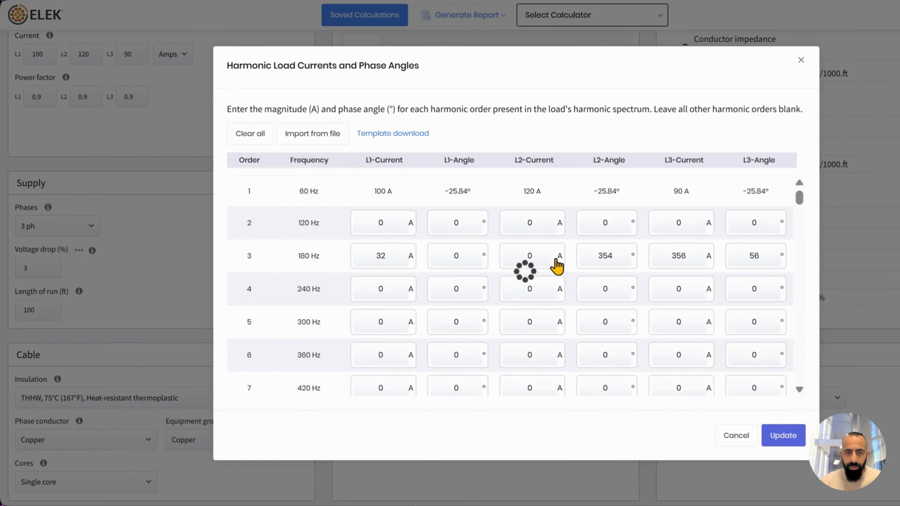
{"action": "left_click", "coordinate": [782, 435]}
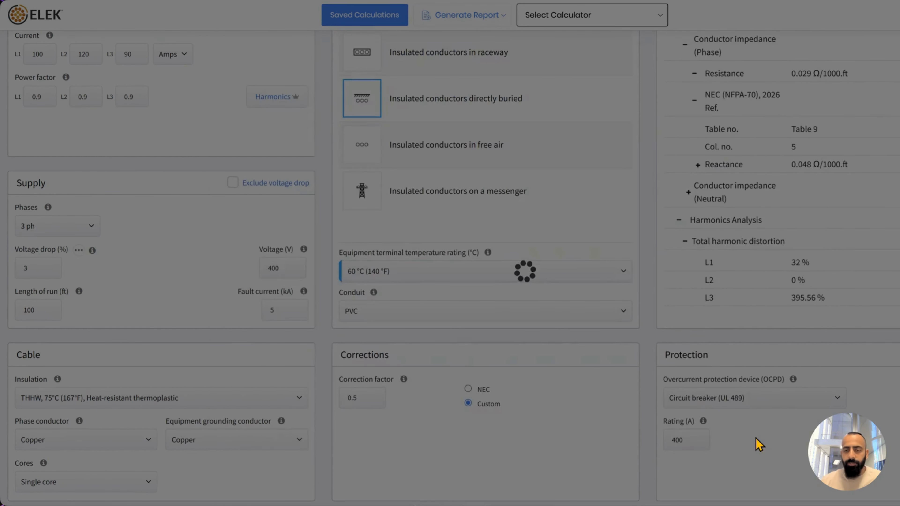